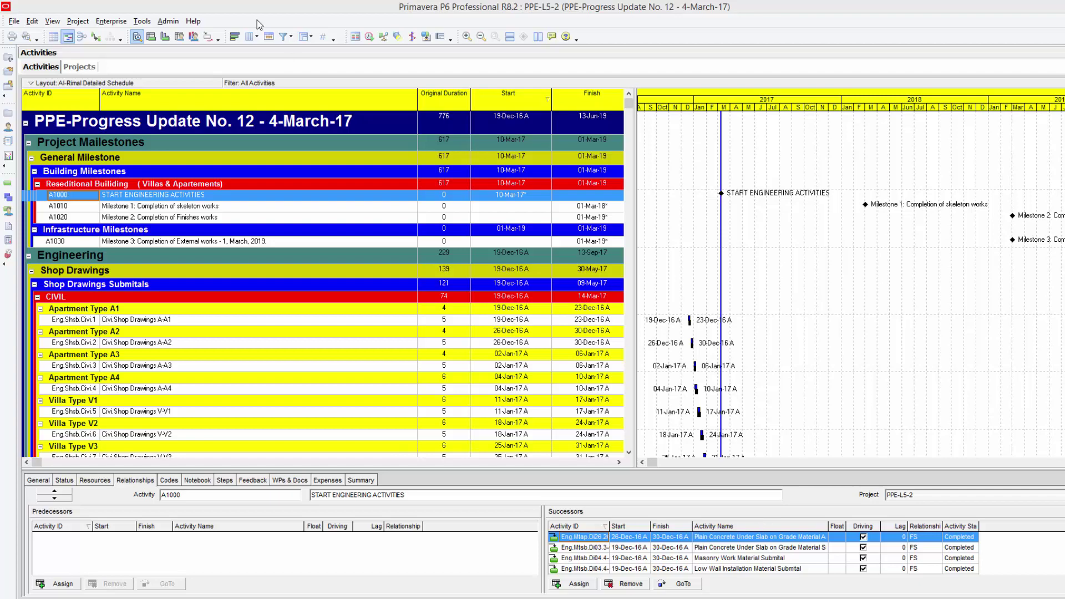
Add an activity user-defined field named Flags with the Indicator data type, then close the dialog.
click(109, 22)
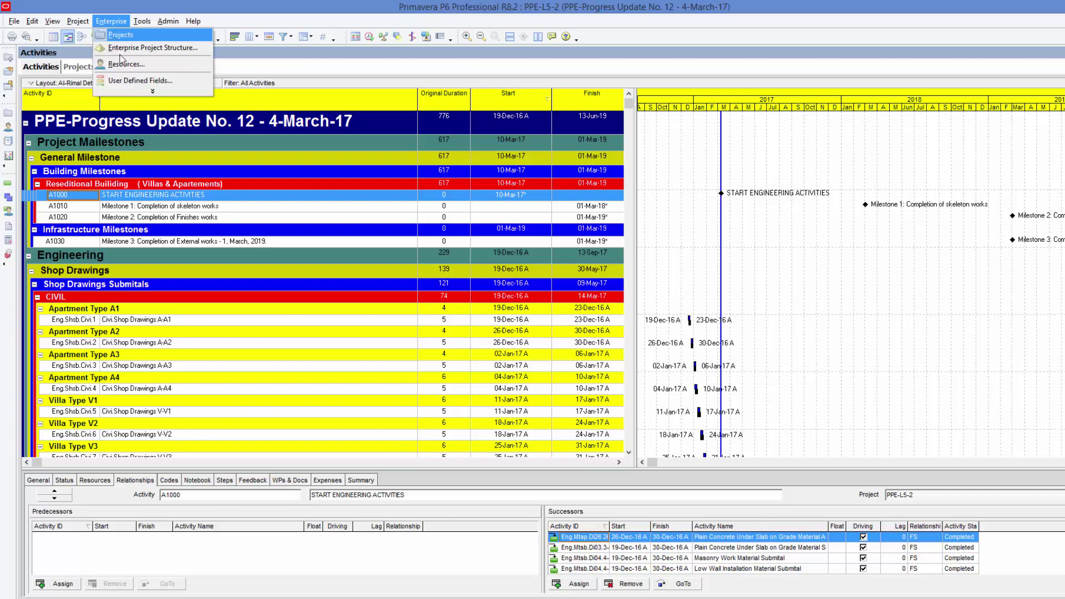
click(128, 82)
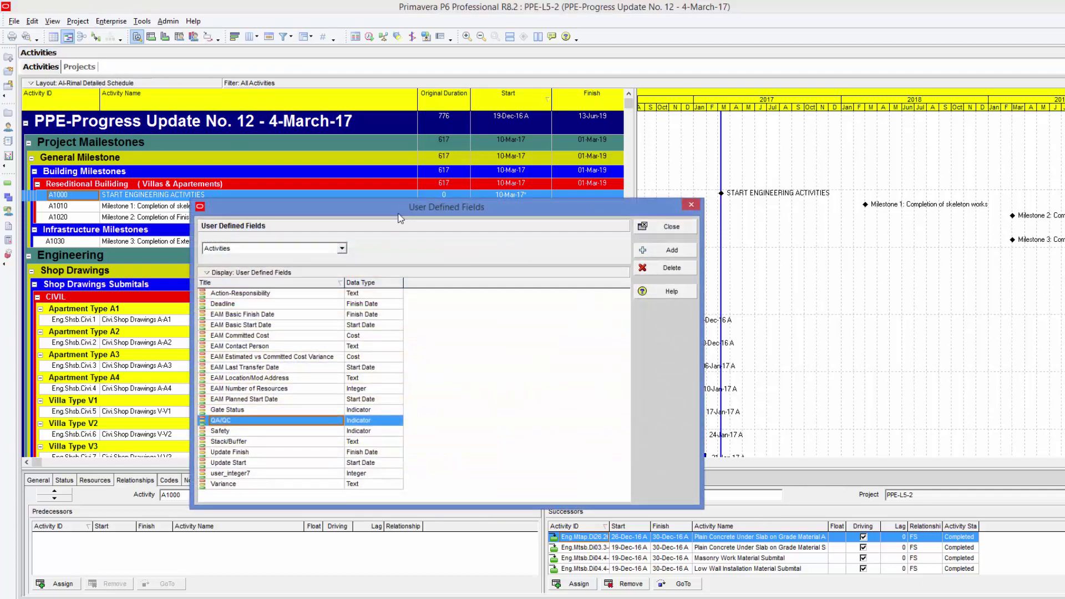
click(672, 253)
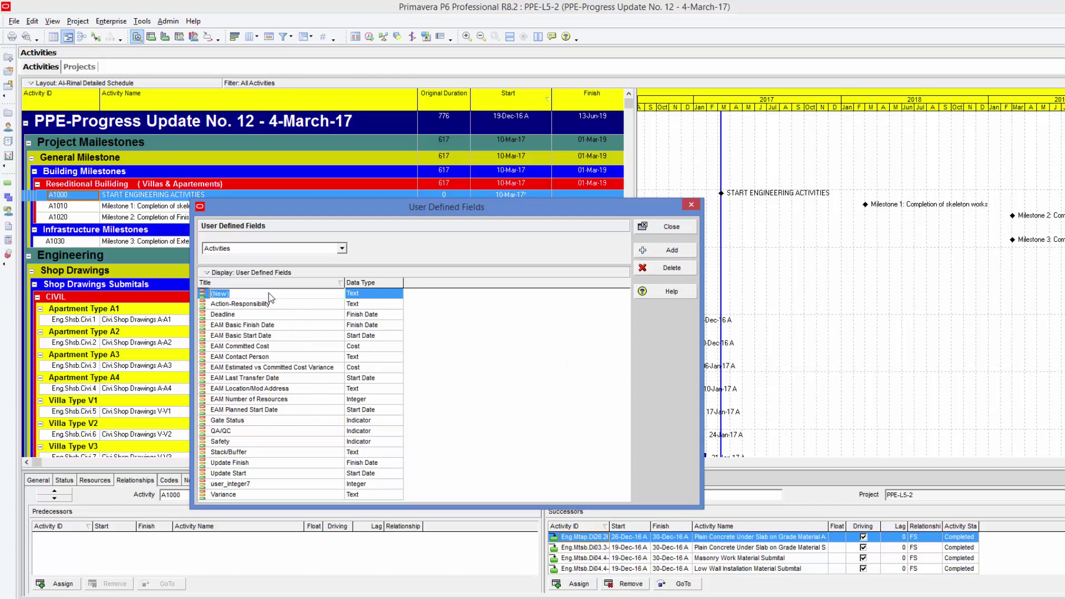
text(Flags)
click(376, 294)
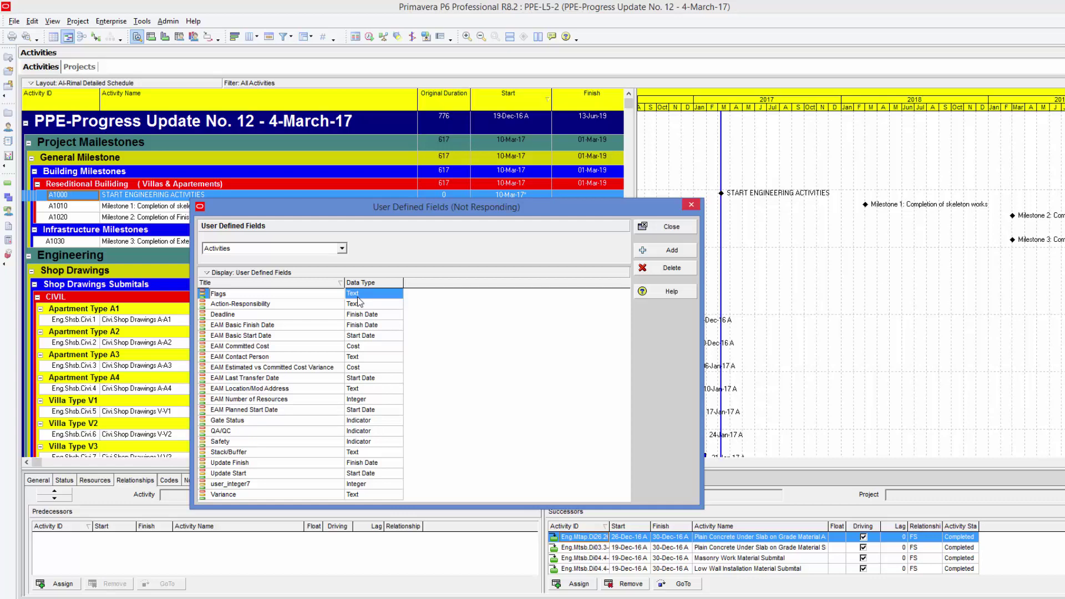
click(358, 303)
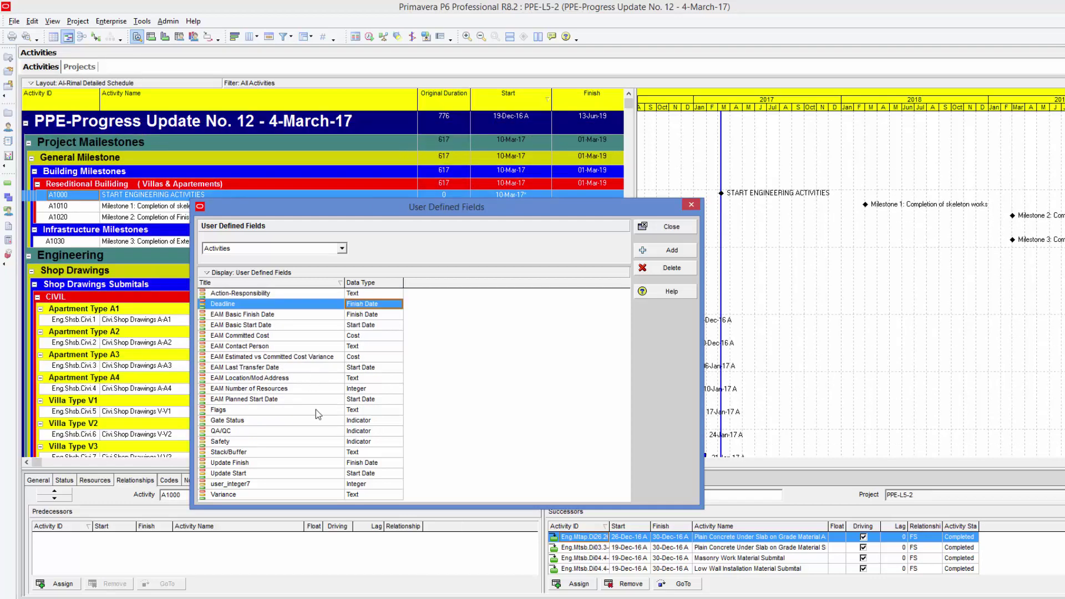
click(370, 410)
click(378, 412)
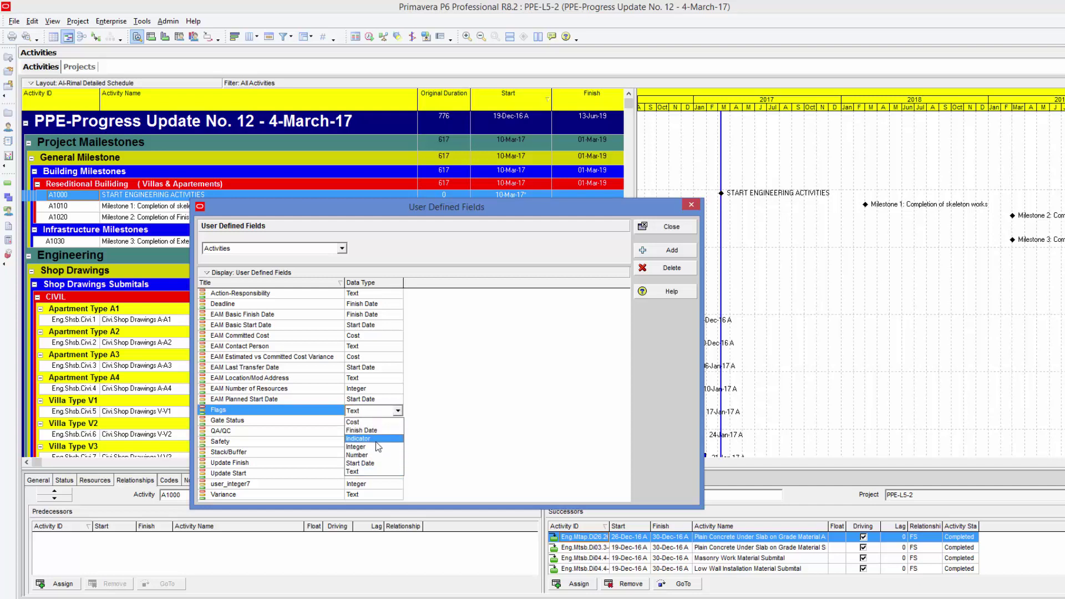
click(377, 438)
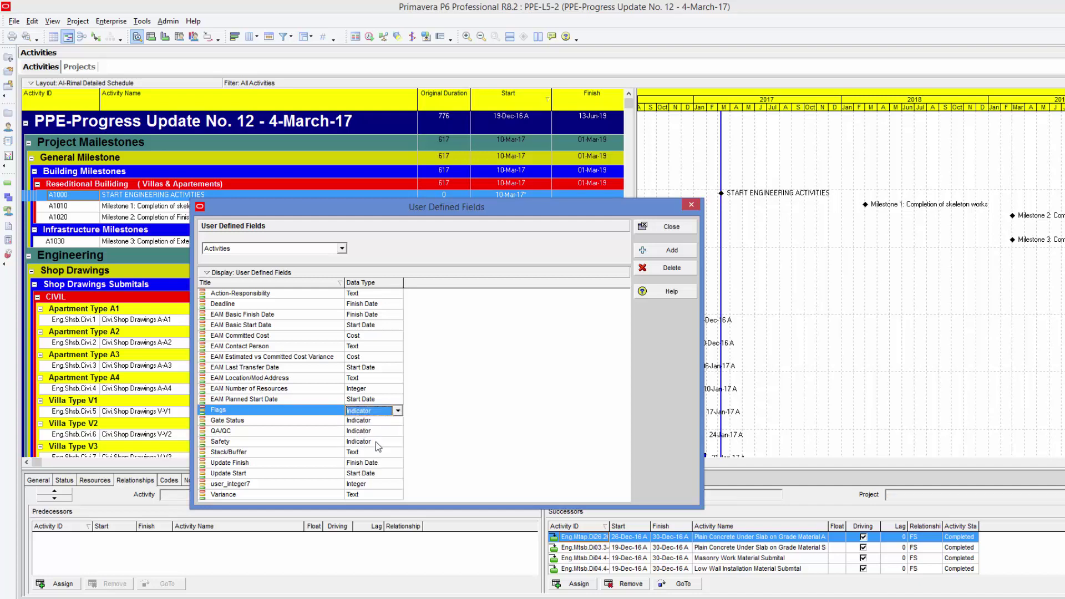
click(666, 230)
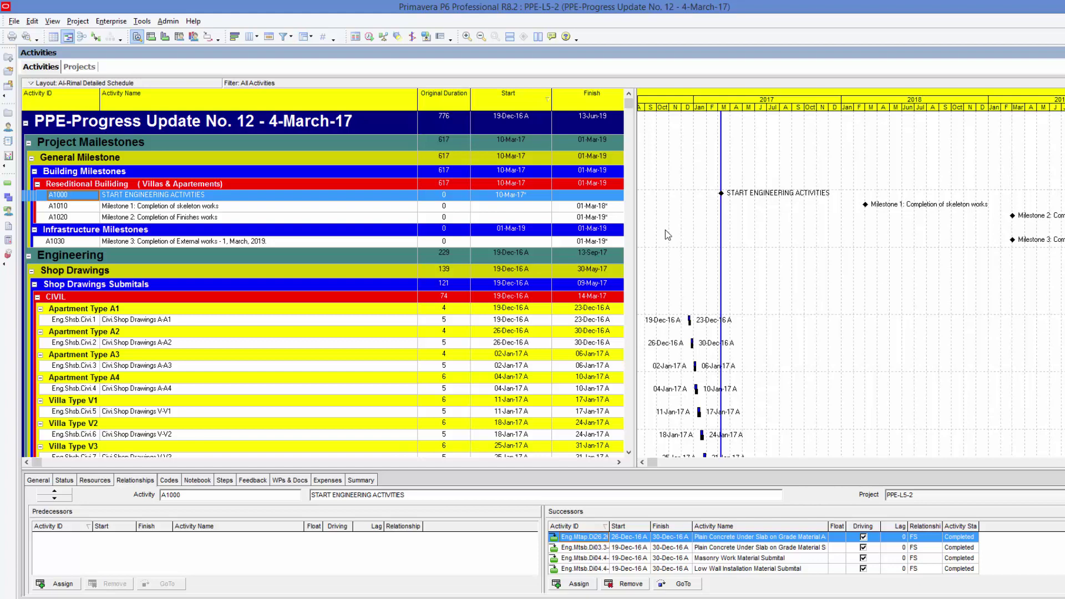
Search the available columns for 'variance' and add Variance - BL1 Finish Date.
click(235, 37)
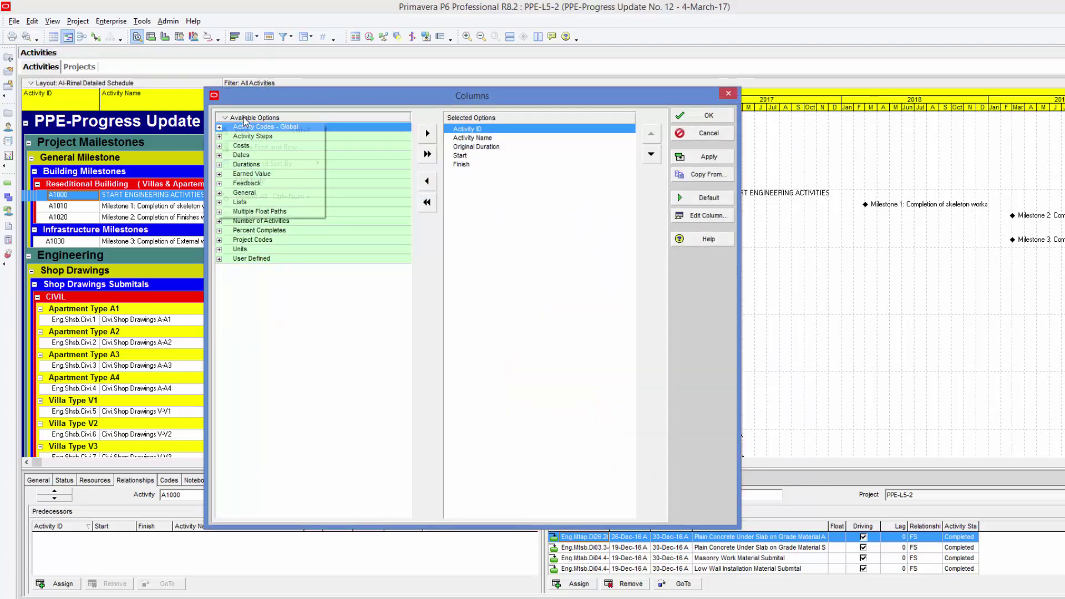
click(253, 129)
text(v)
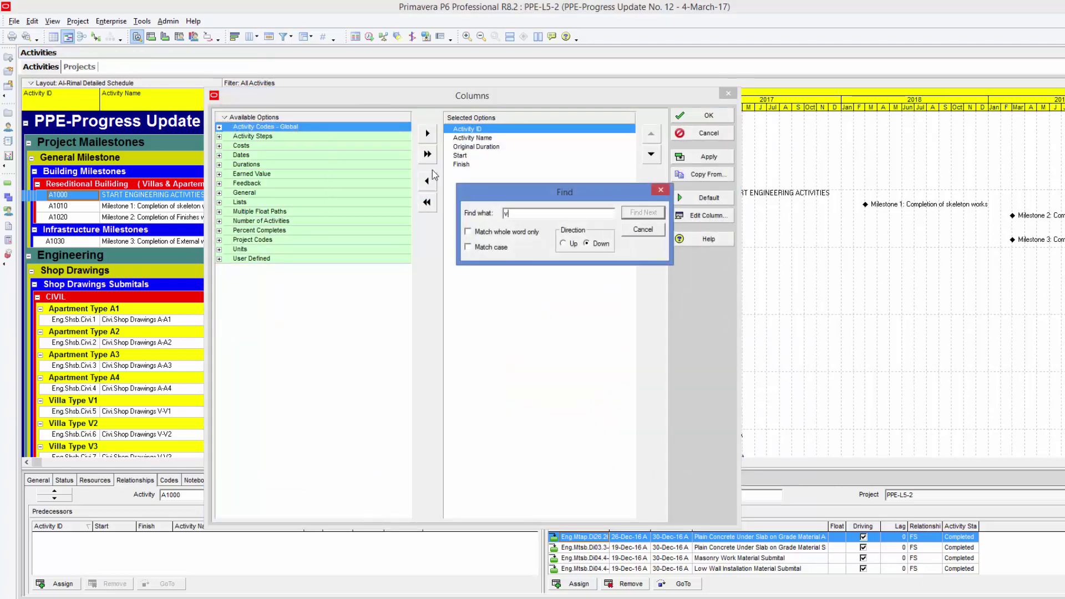
text(ariance)
key(Return)
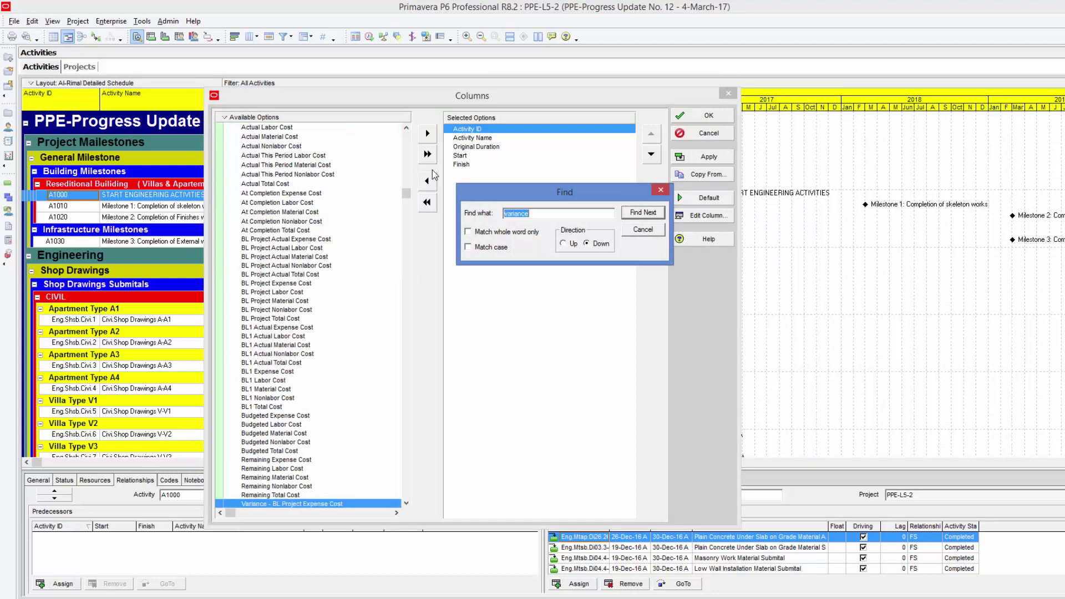
click(407, 503)
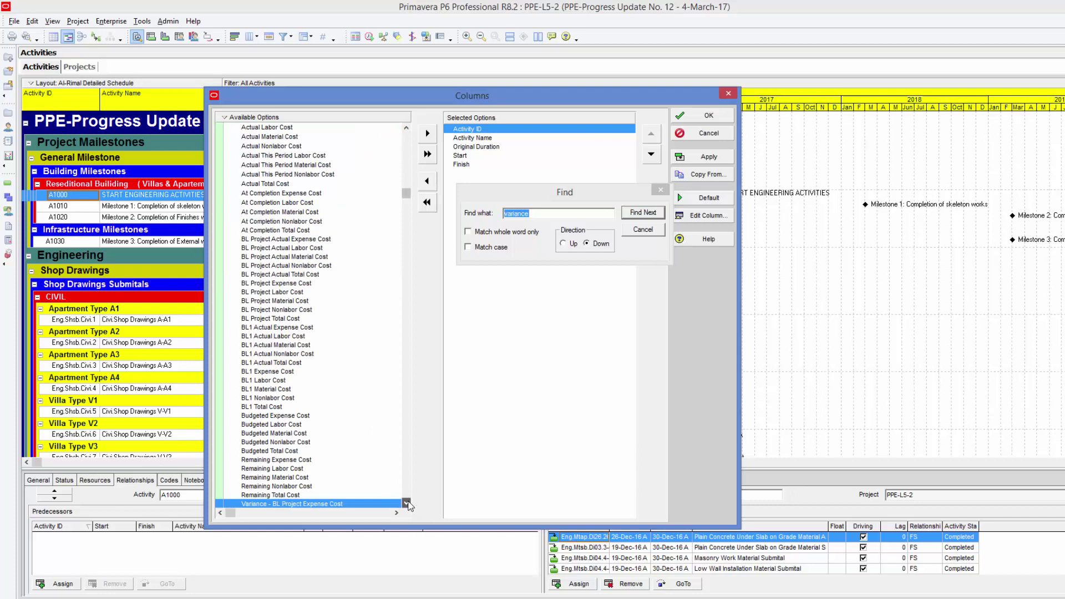
scroll(407, 502, down, 4)
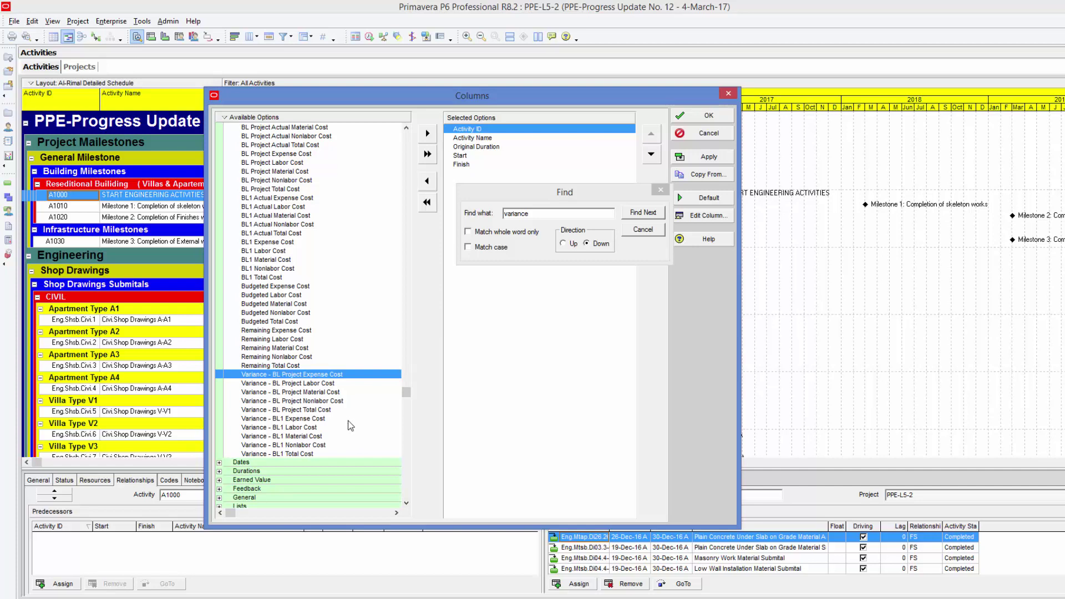
click(643, 213)
click(647, 218)
click(647, 218)
click(646, 218)
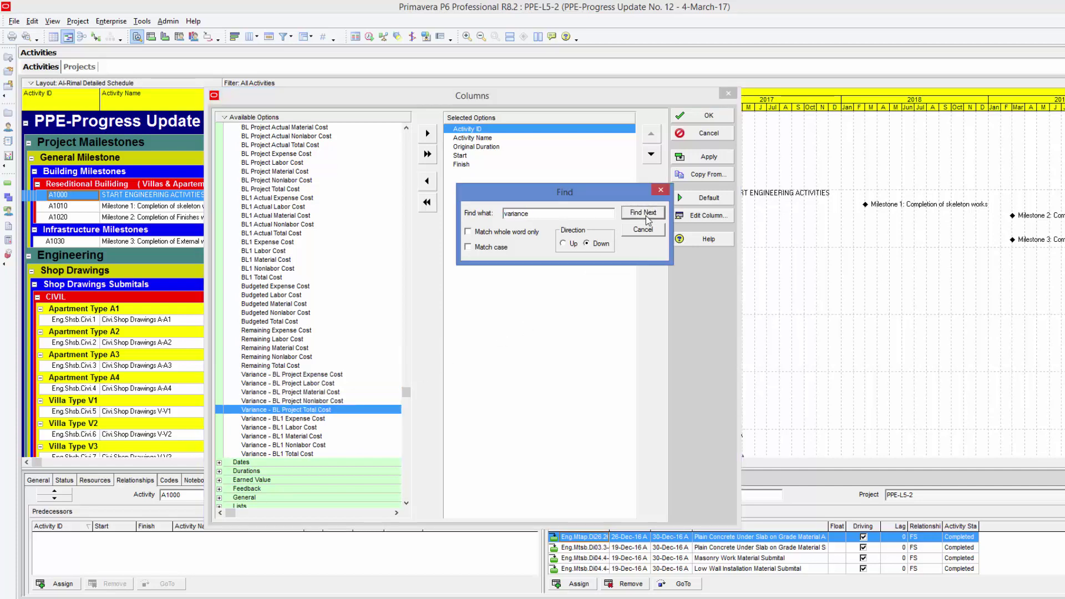
click(647, 218)
click(646, 218)
click(646, 217)
click(647, 217)
click(643, 213)
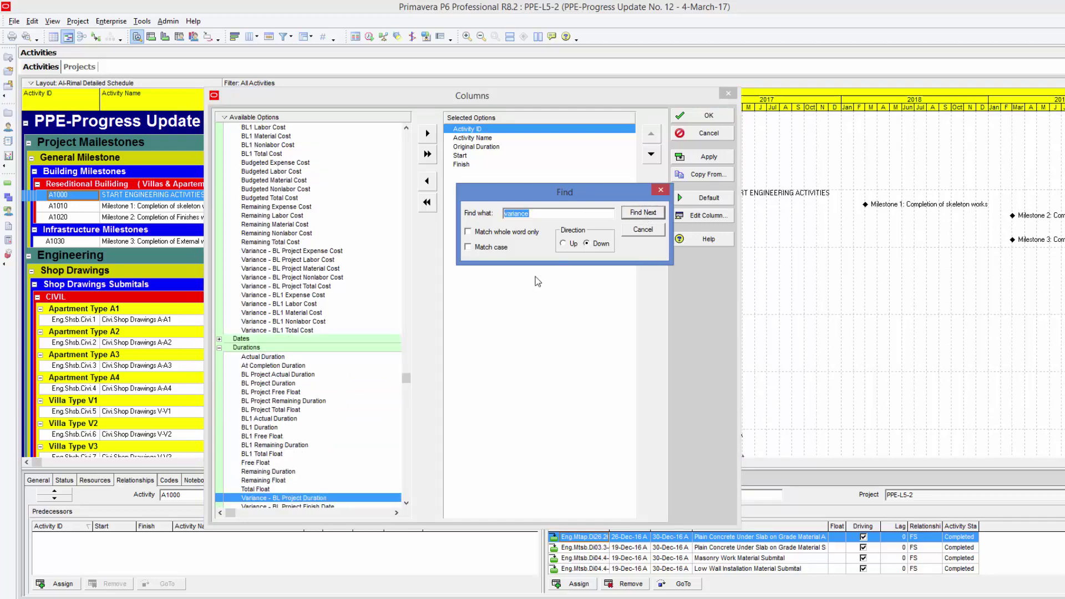
click(407, 503)
scroll(407, 503, down, 10)
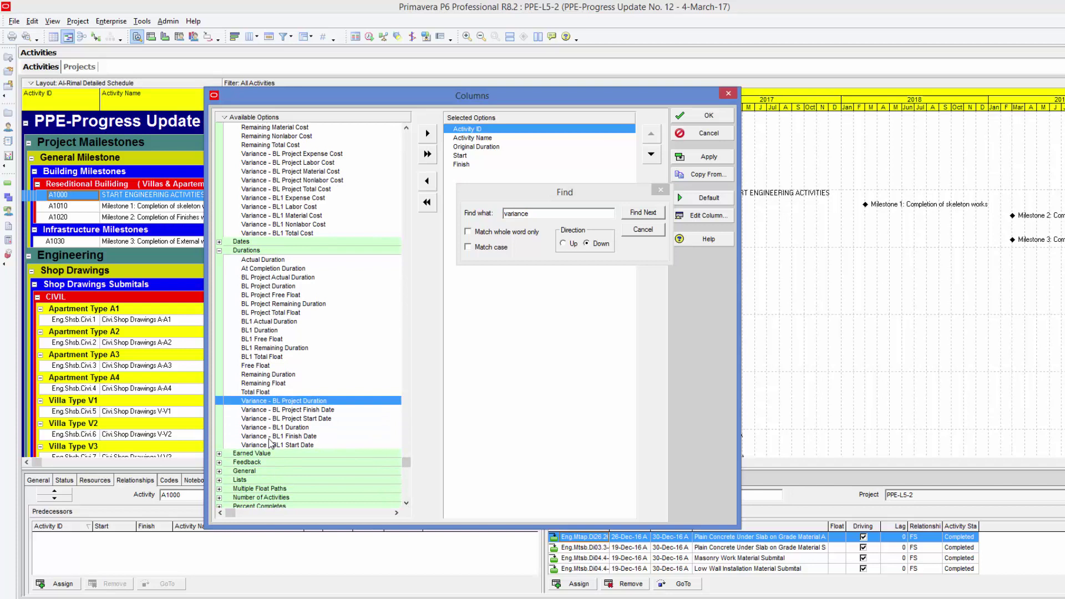
double_click(284, 436)
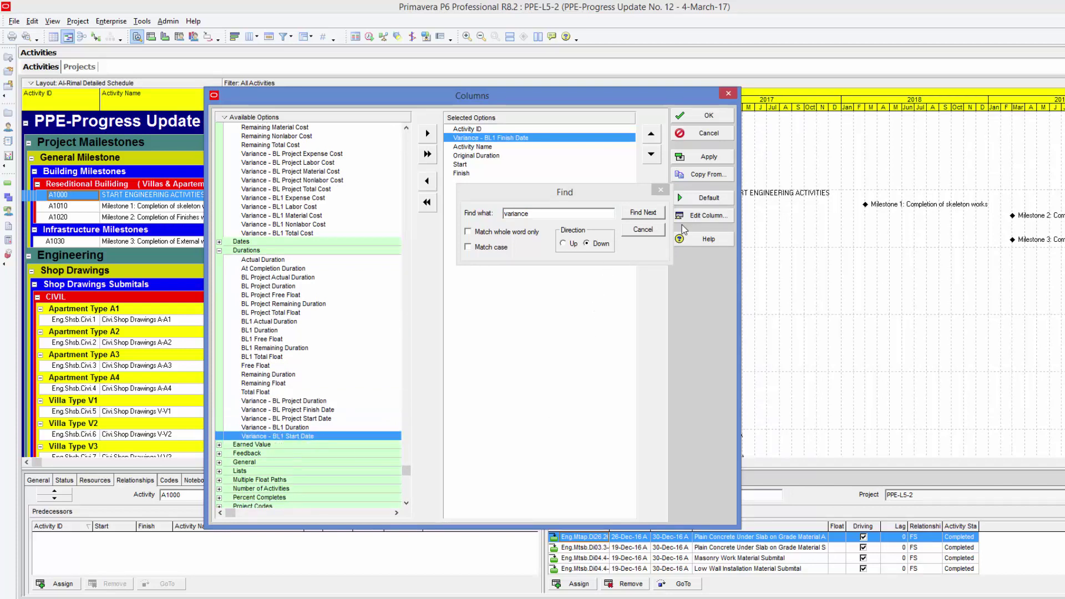
Move Variance - BL1 Finish Date to the bottom of the selected columns and apply the layout.
click(660, 189)
click(652, 160)
click(653, 160)
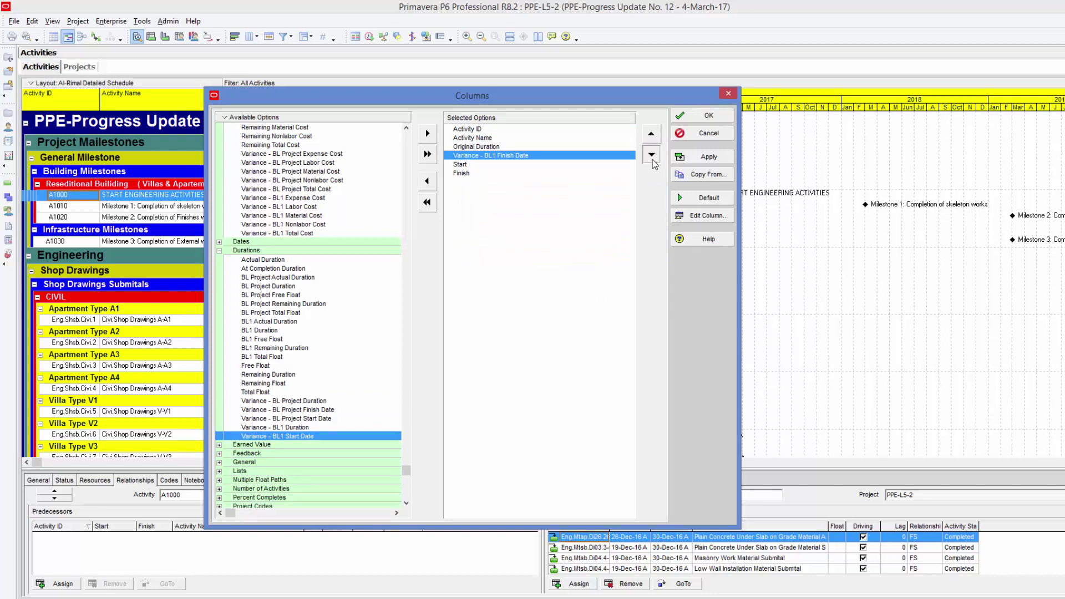
click(653, 159)
click(652, 160)
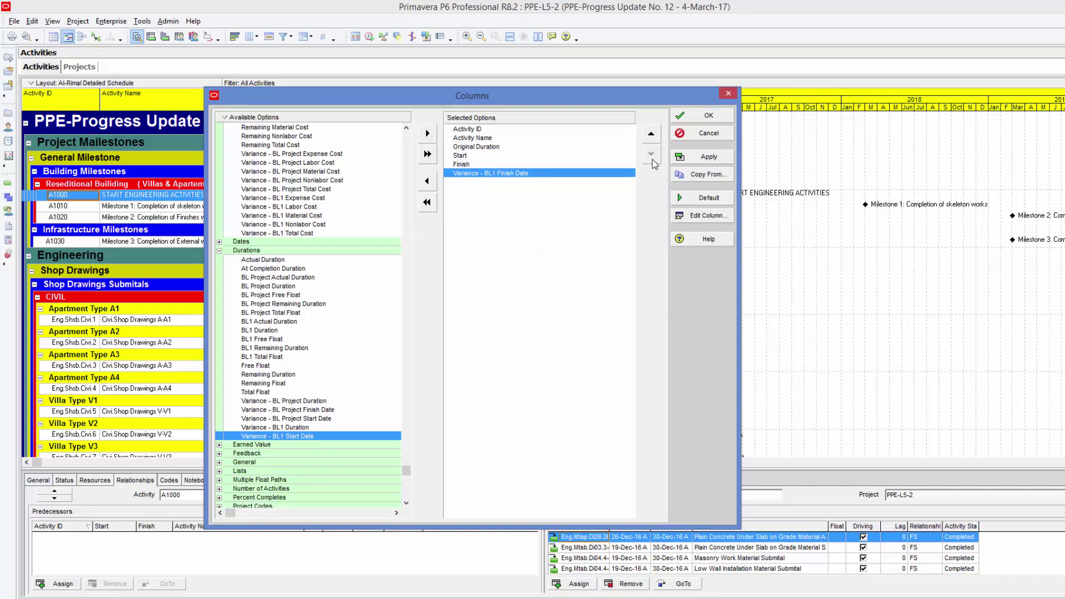
click(703, 157)
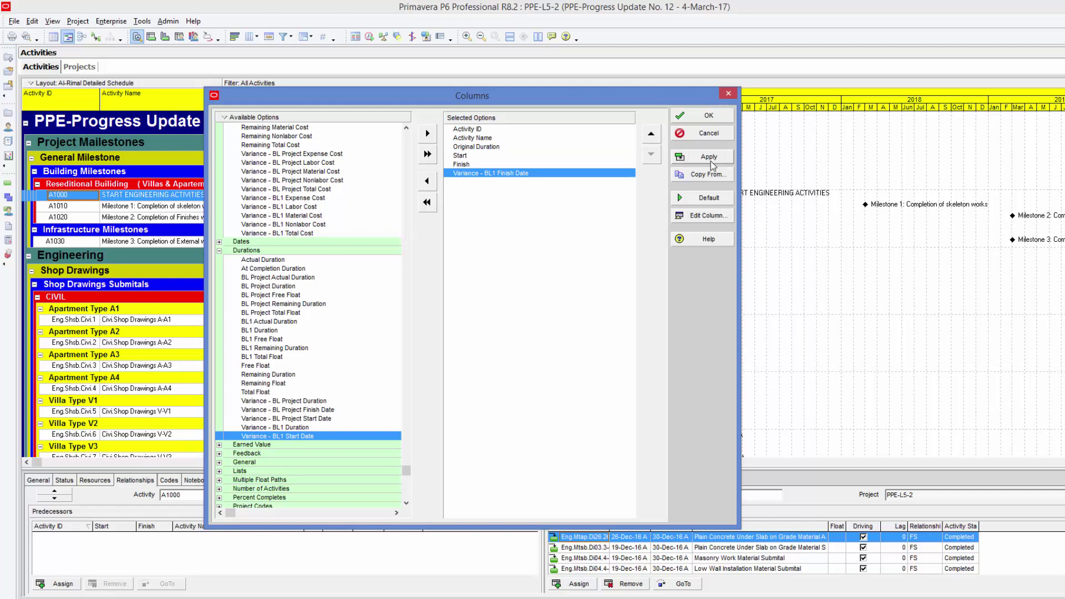
click(706, 118)
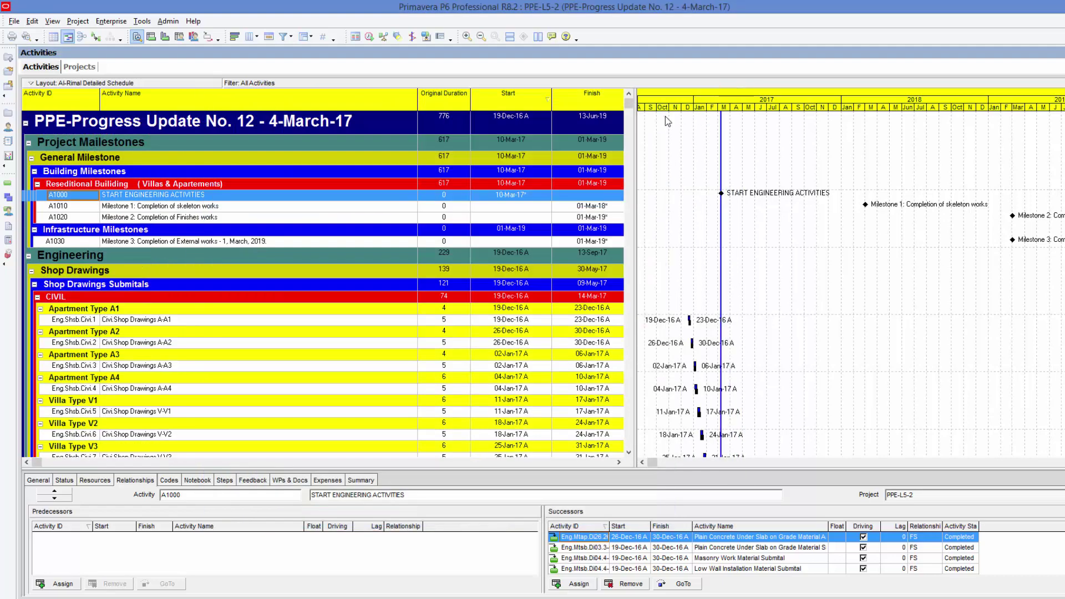
Add the Flags user-defined column below Variance - BL1 Finish Date, then widen it in the table.
drag(634, 119, 842, 165)
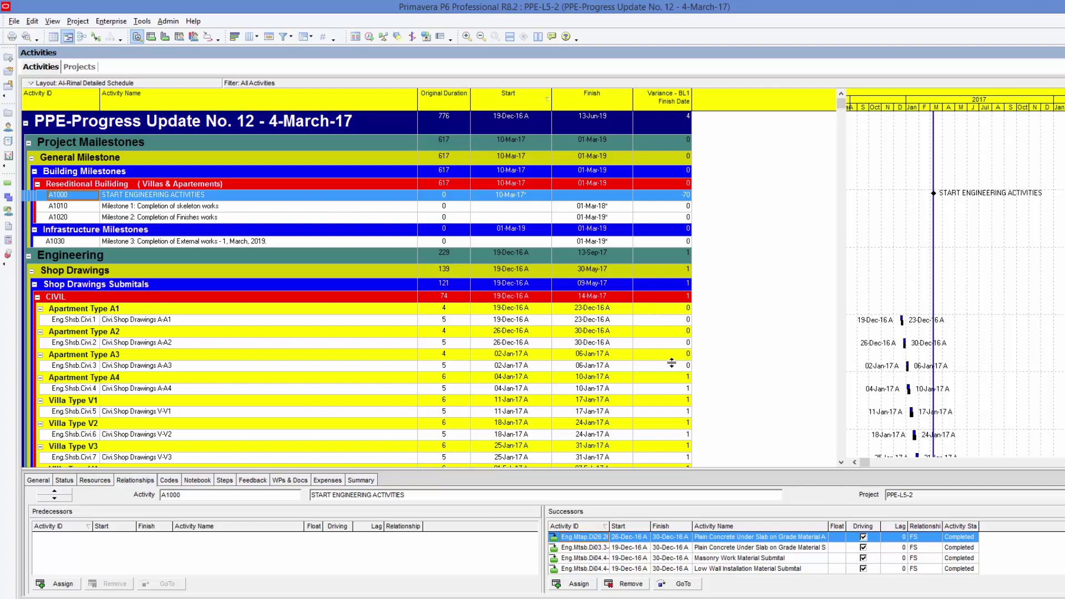
click(249, 37)
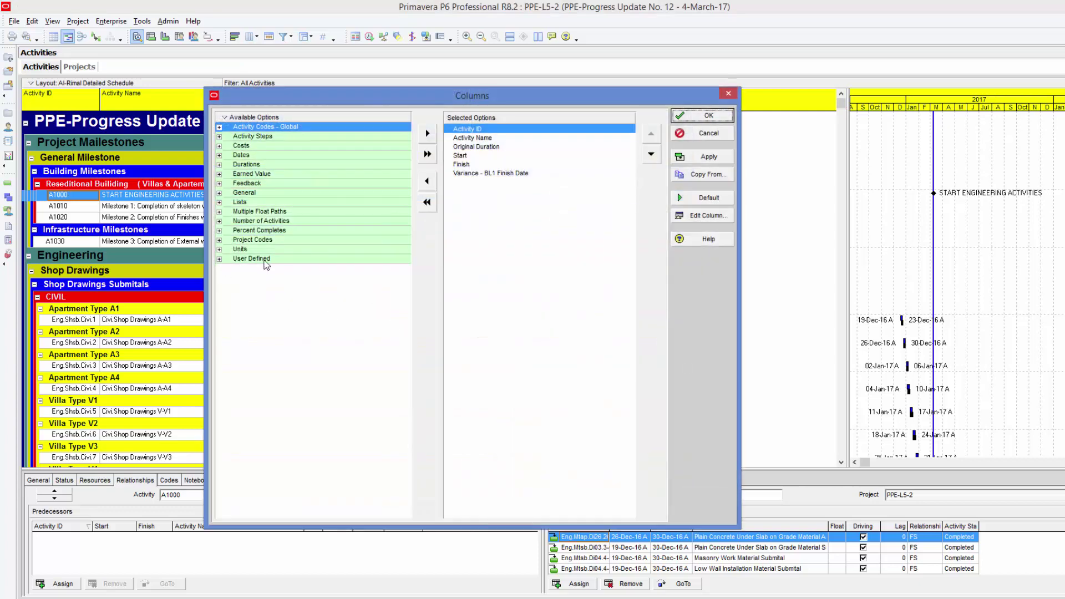
click(220, 259)
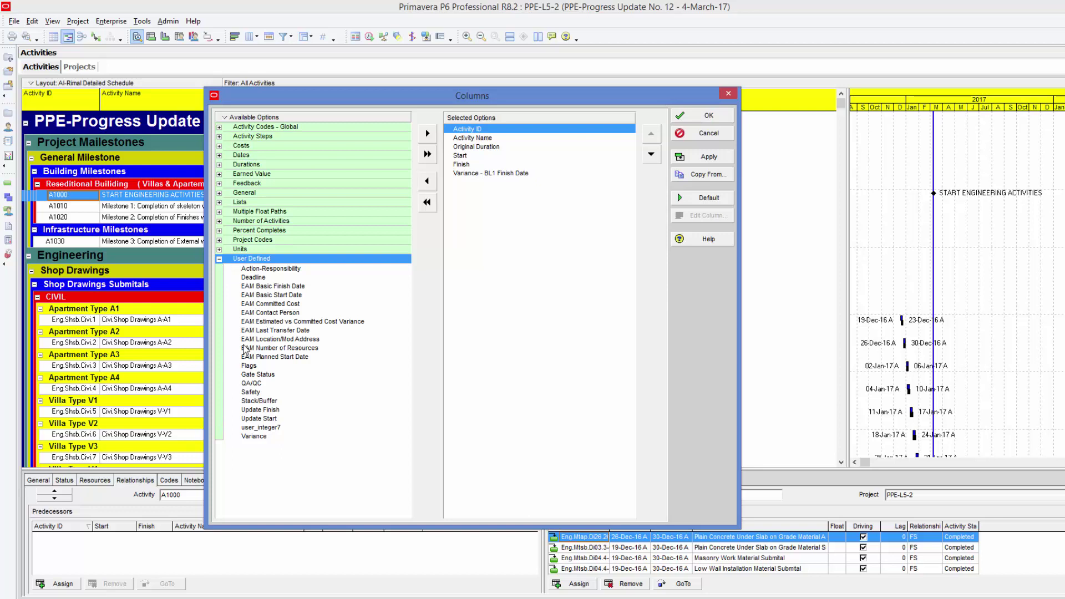
click(248, 367)
double_click(247, 366)
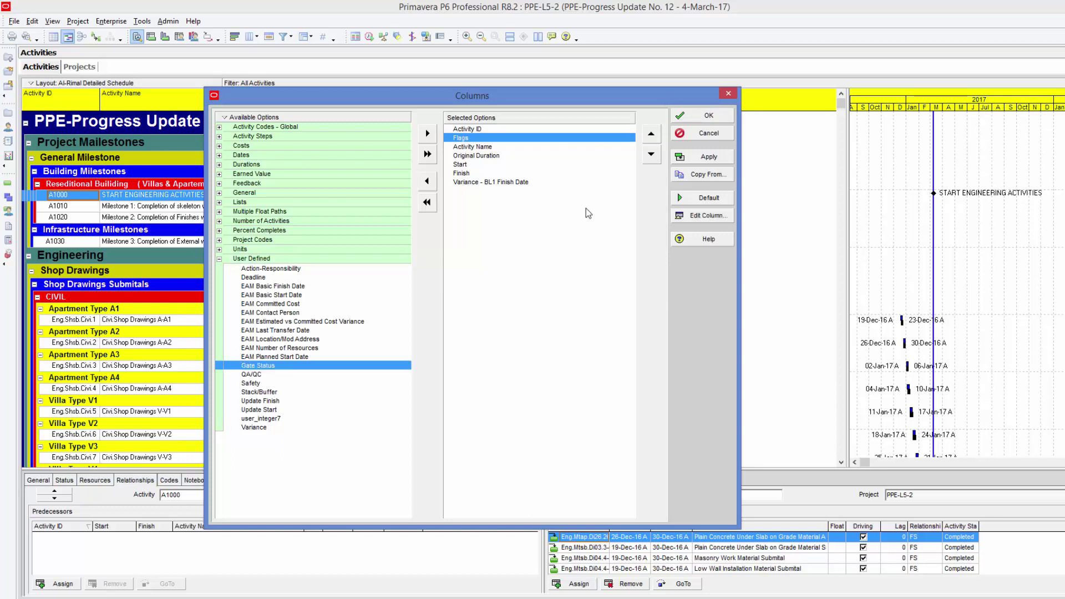
click(651, 155)
click(651, 154)
click(651, 154)
click(652, 154)
click(652, 155)
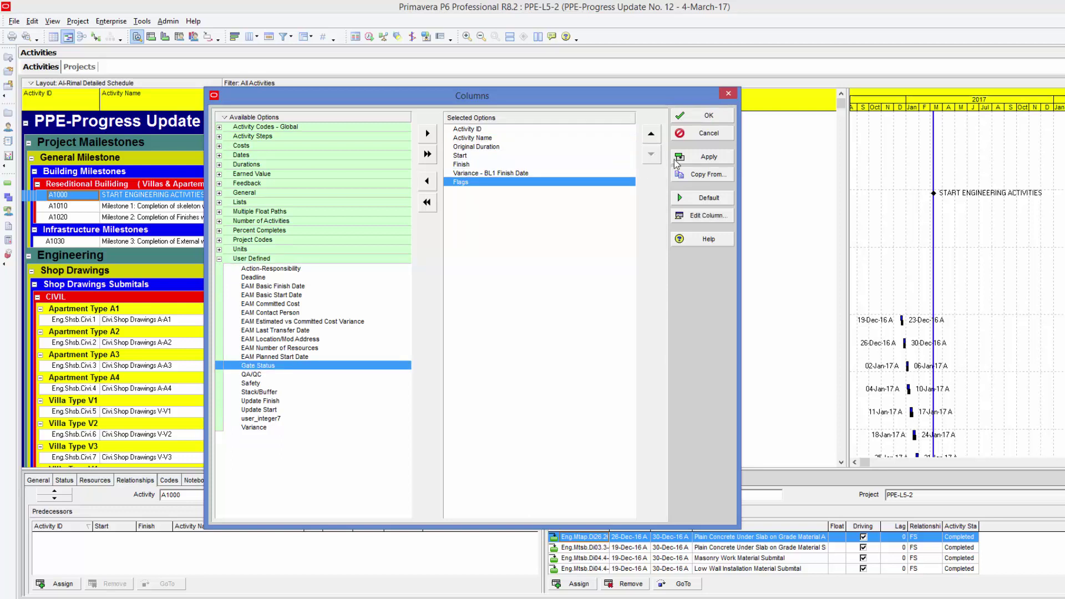
click(714, 116)
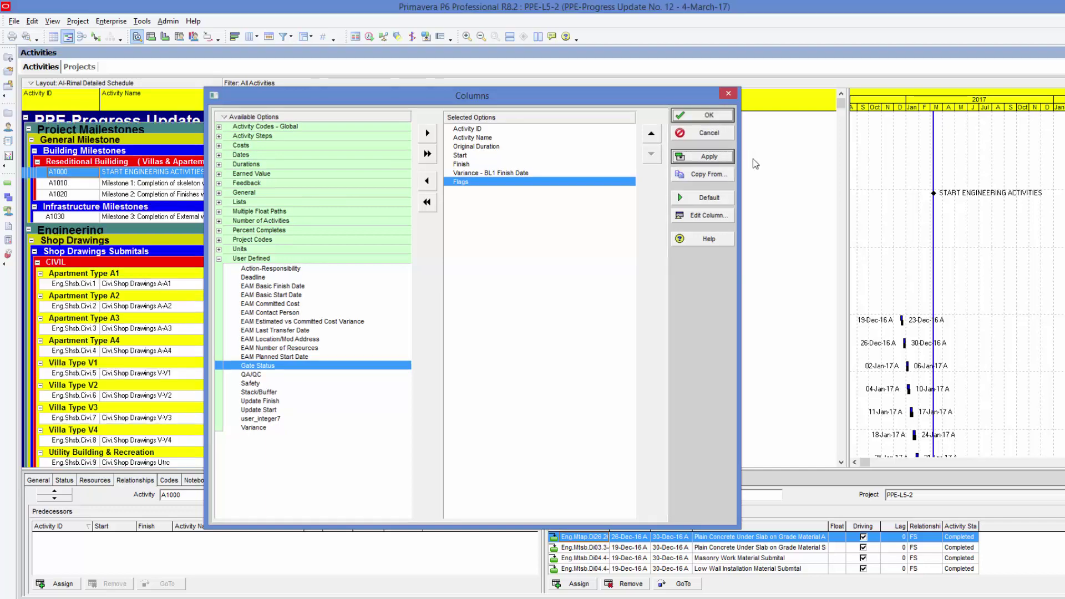
drag(734, 104, 760, 104)
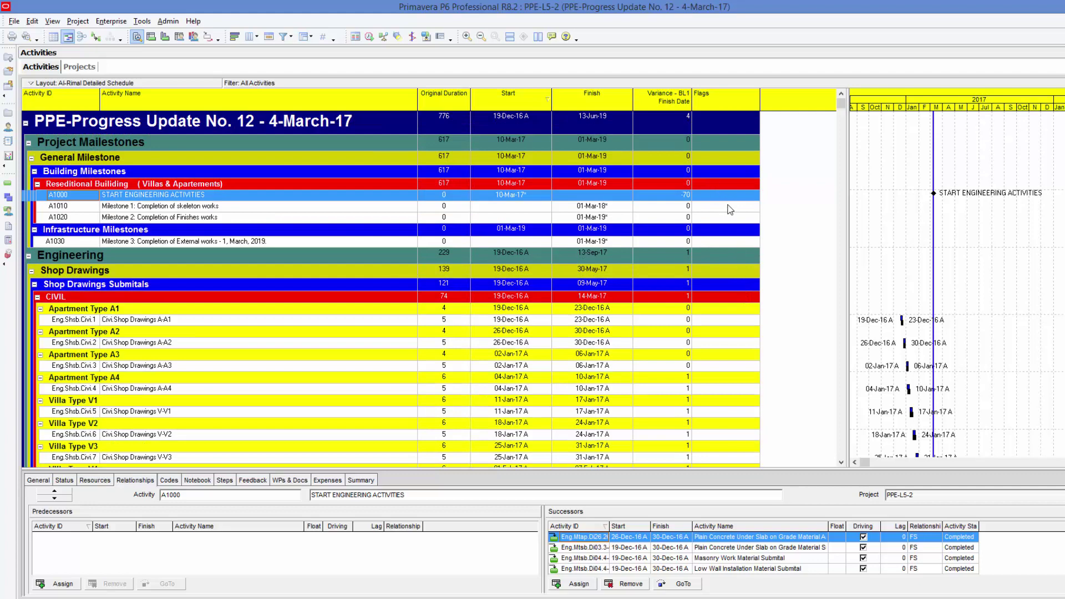
Select milestone A1020 and open Tools > Global Change.
click(729, 207)
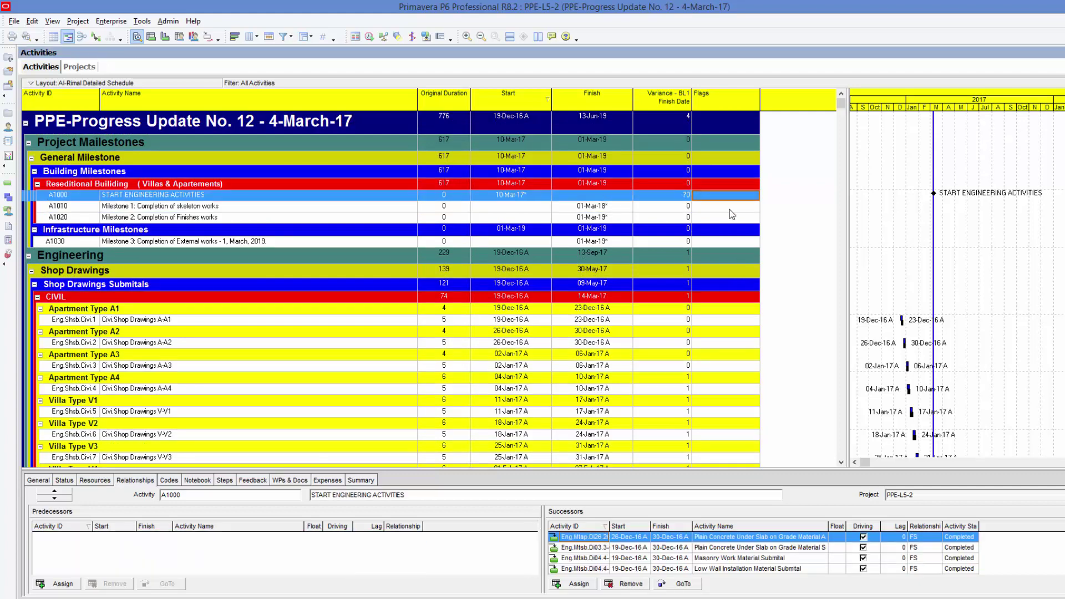
click(727, 218)
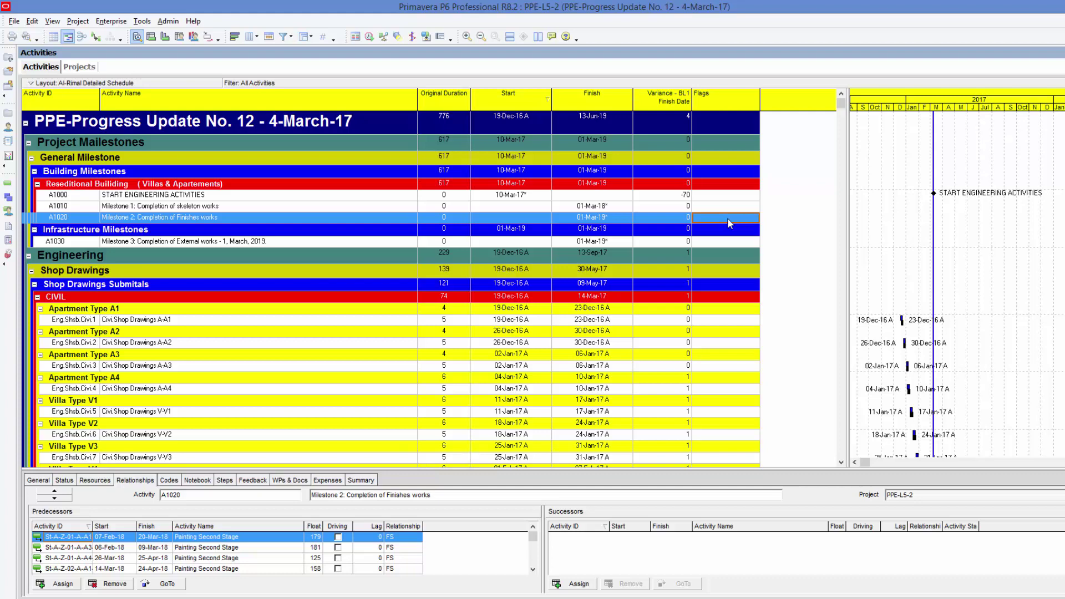
click(139, 22)
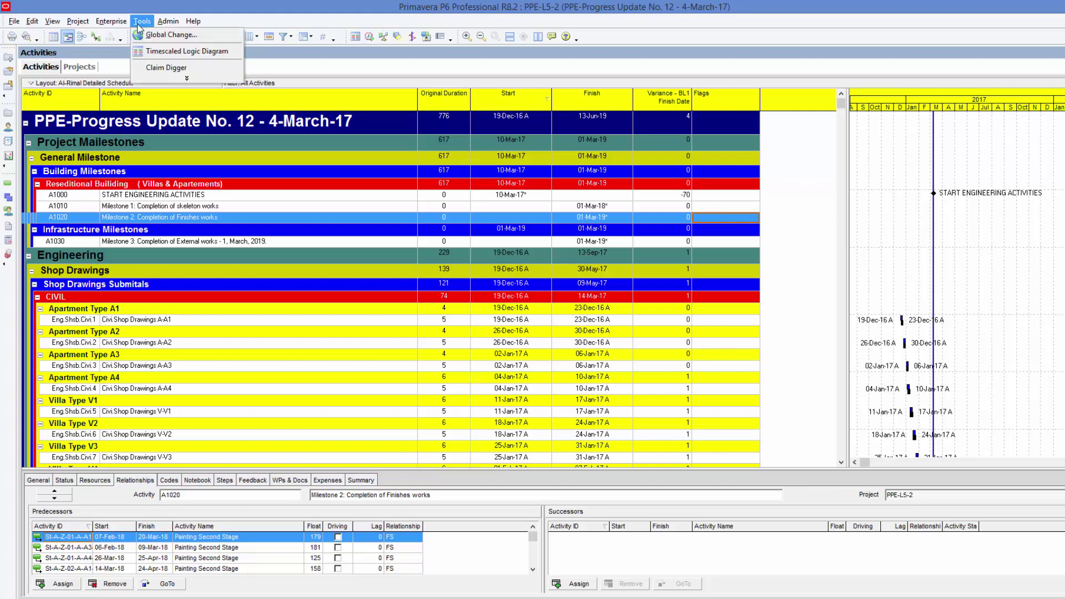
click(153, 34)
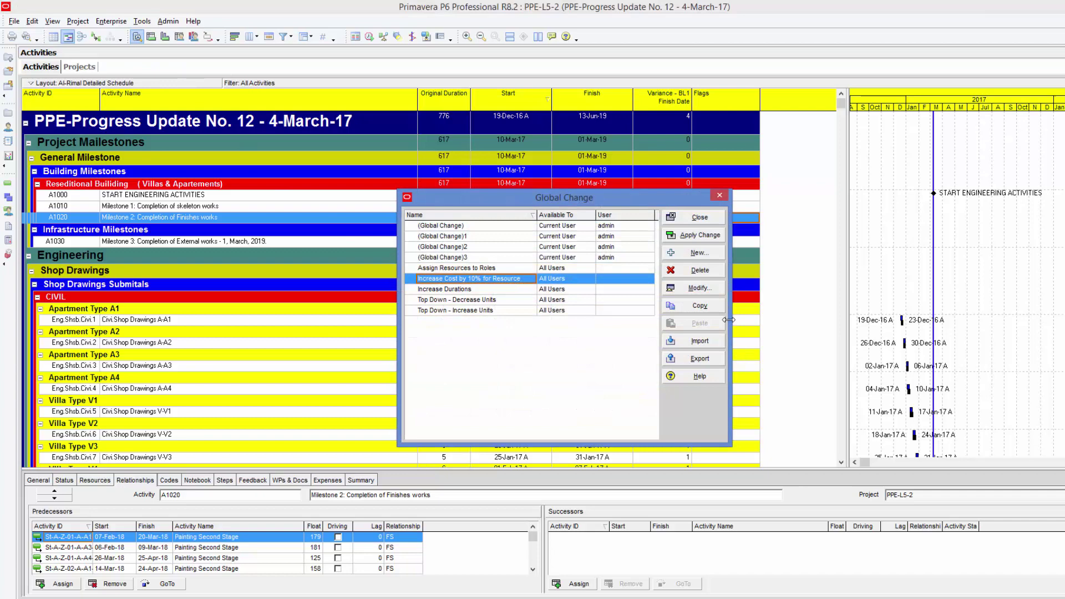
Create a new global change and name it Dealyed Falg.
click(701, 253)
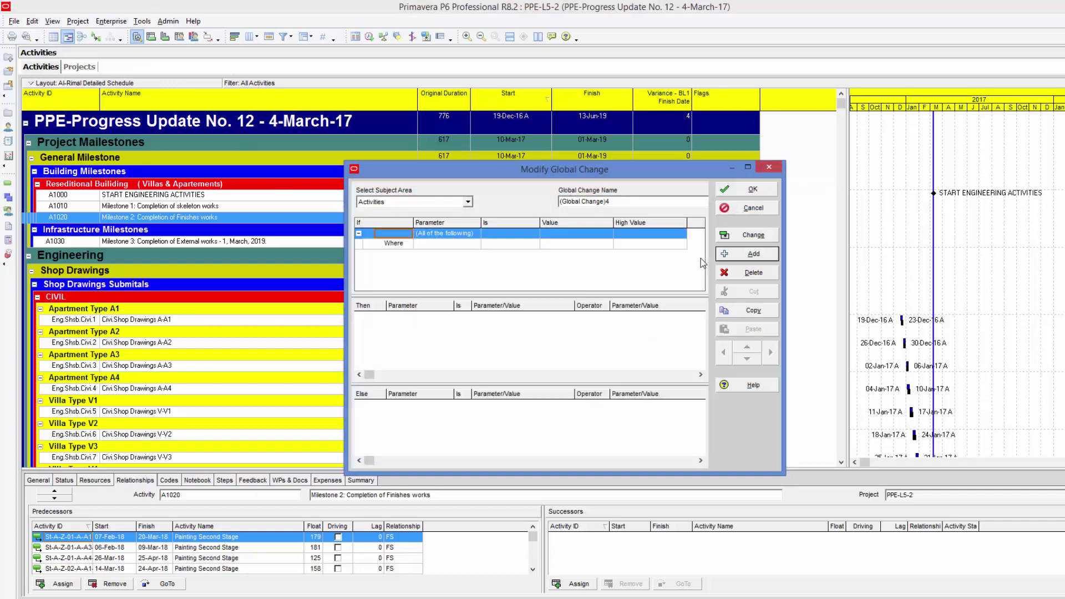
drag(616, 204, 555, 190)
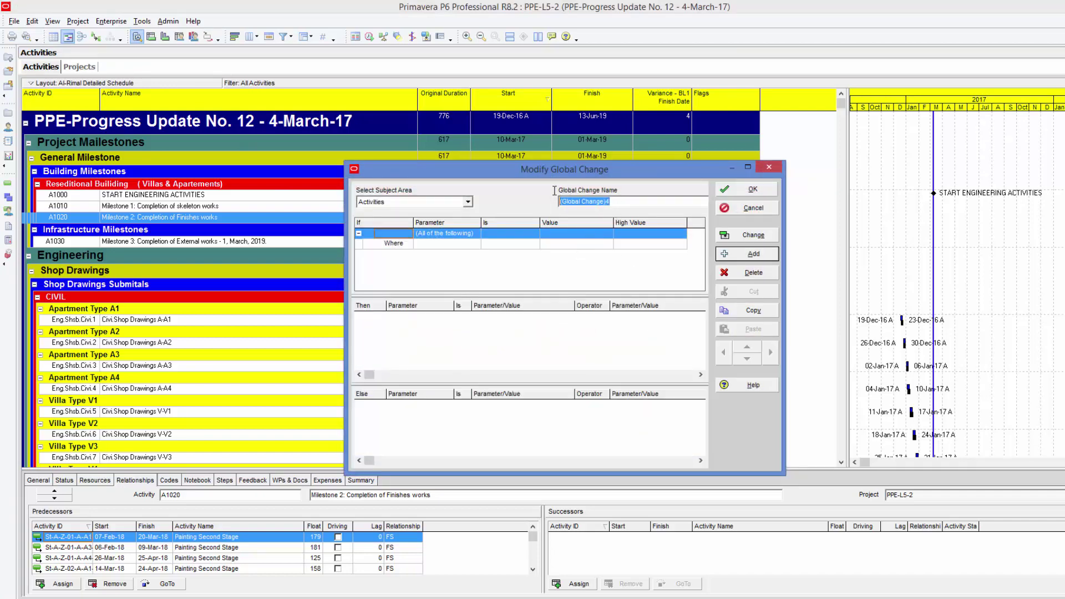
text(Dealyed Falg)
Set the If condition to Variance - BL1 Finish Date is less than 0.
click(441, 245)
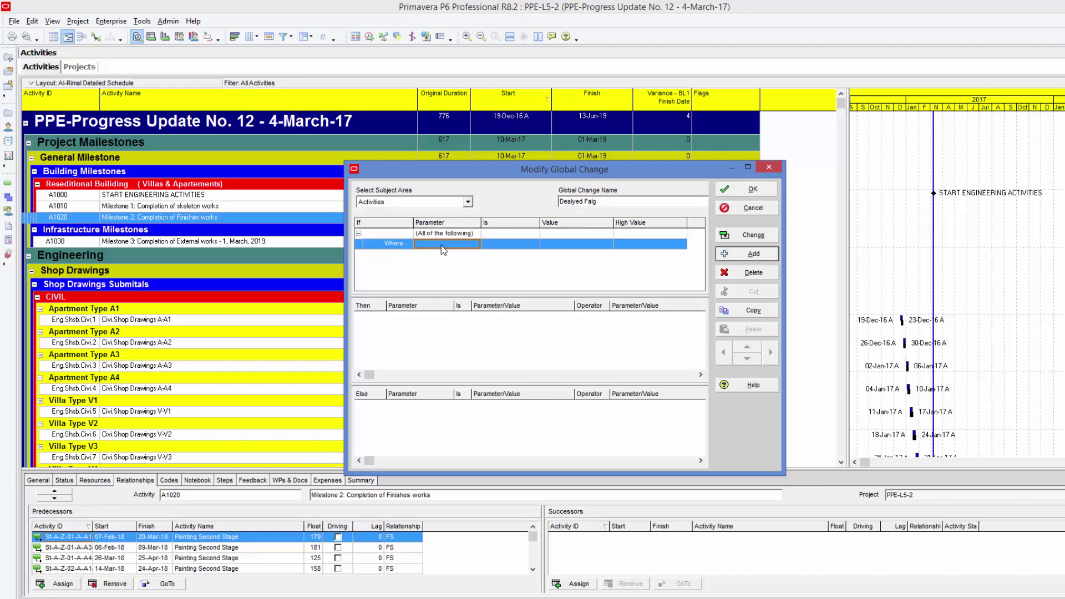
click(442, 245)
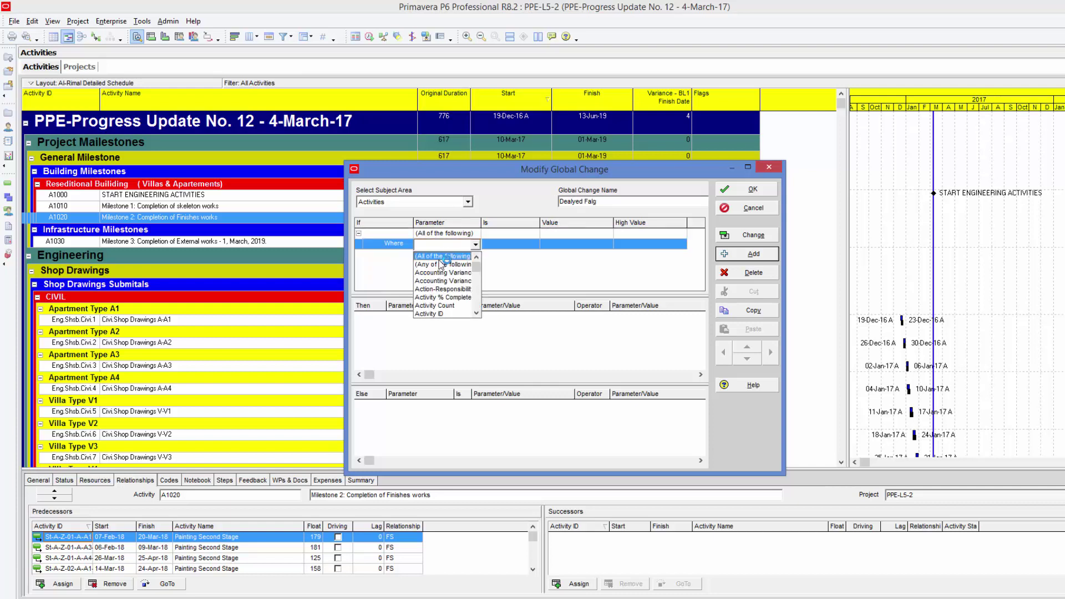
key(v)
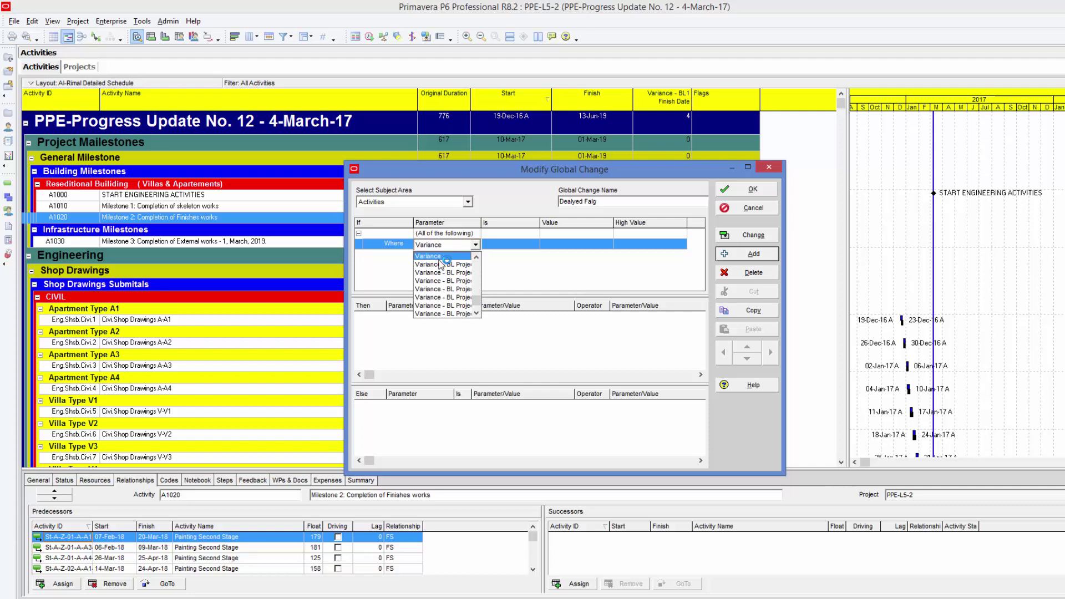
key(Escape)
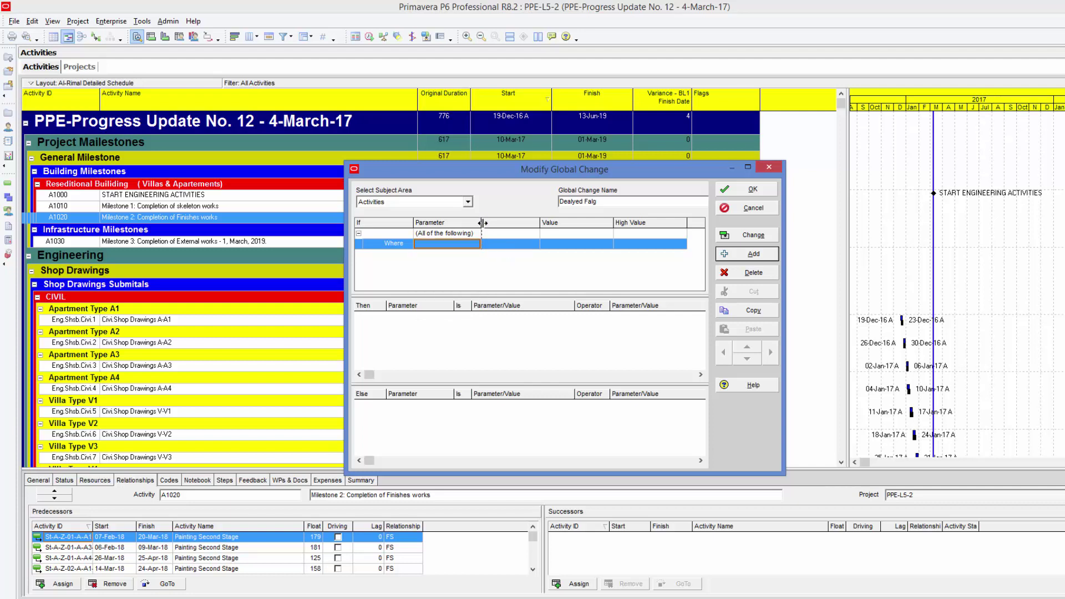
drag(482, 223, 543, 223)
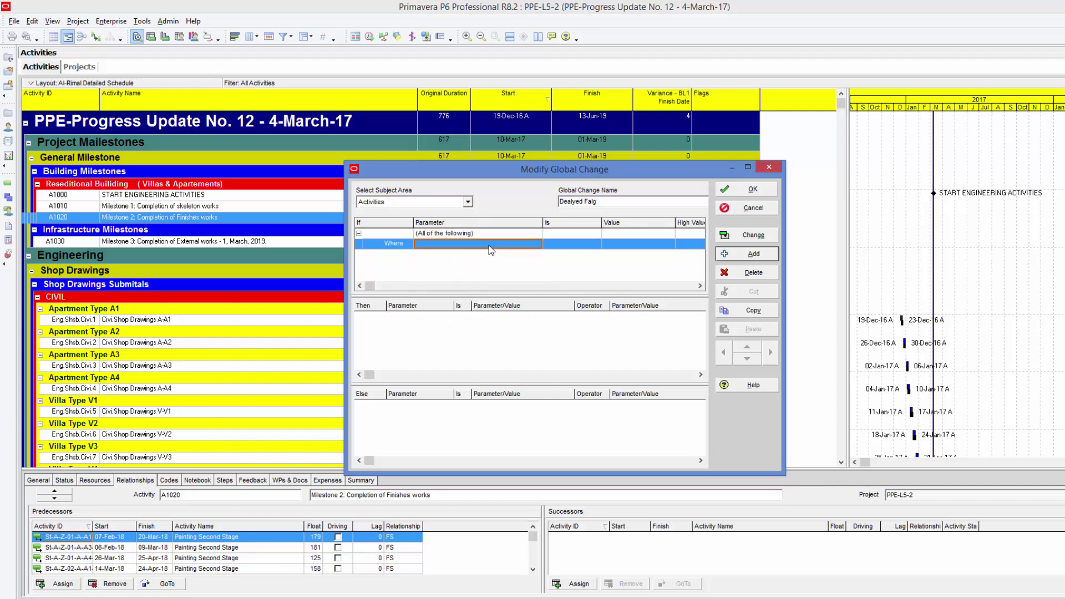
click(489, 245)
key(v)
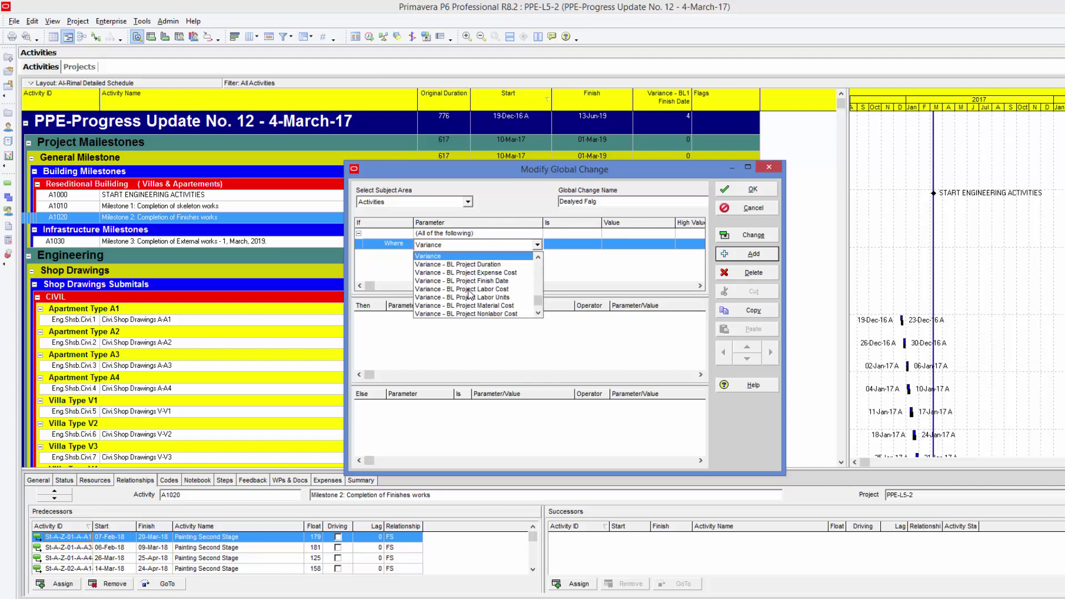
key(a)
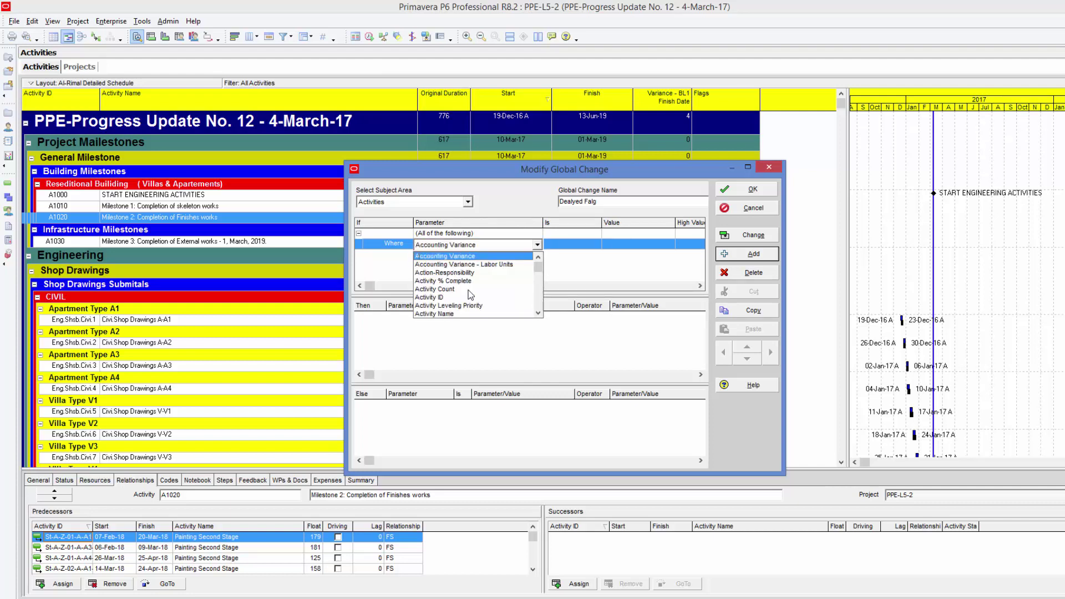
key(v)
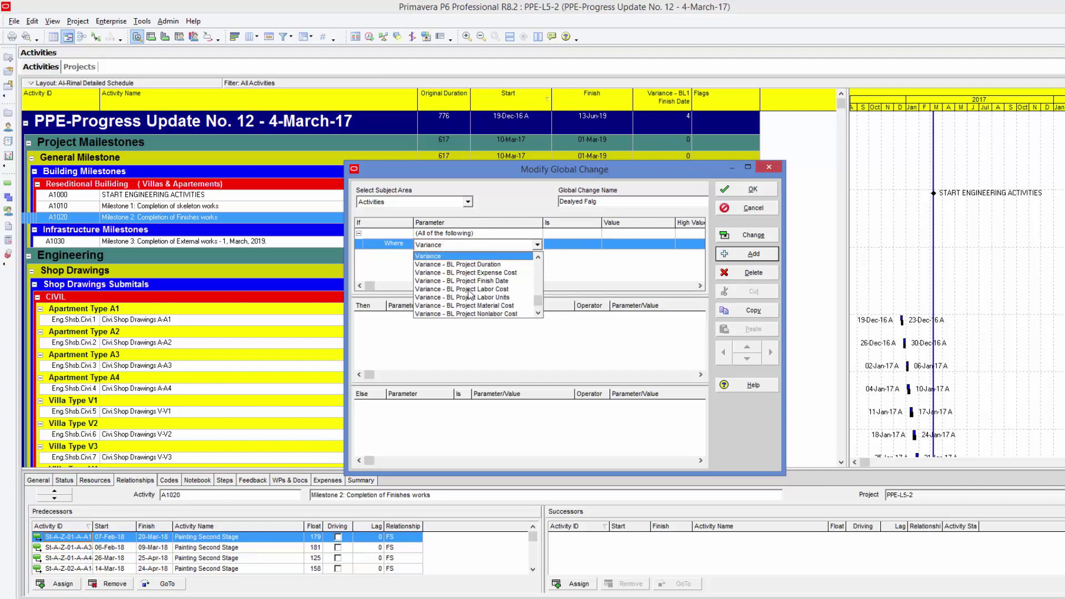
click(538, 315)
click(538, 315)
click(539, 314)
click(539, 315)
click(539, 314)
click(538, 314)
click(538, 314)
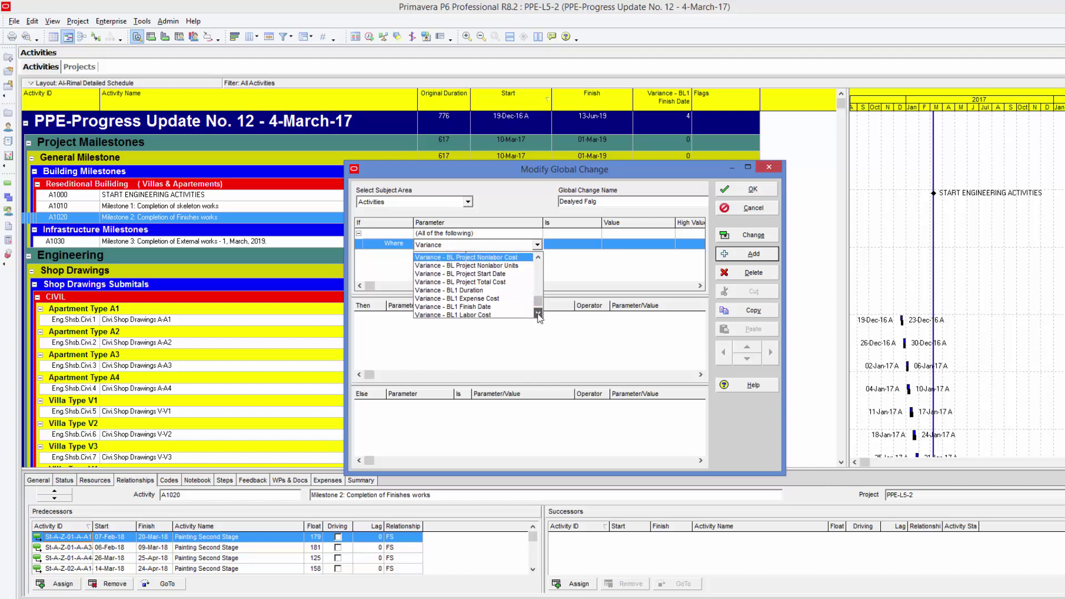
click(539, 315)
click(506, 305)
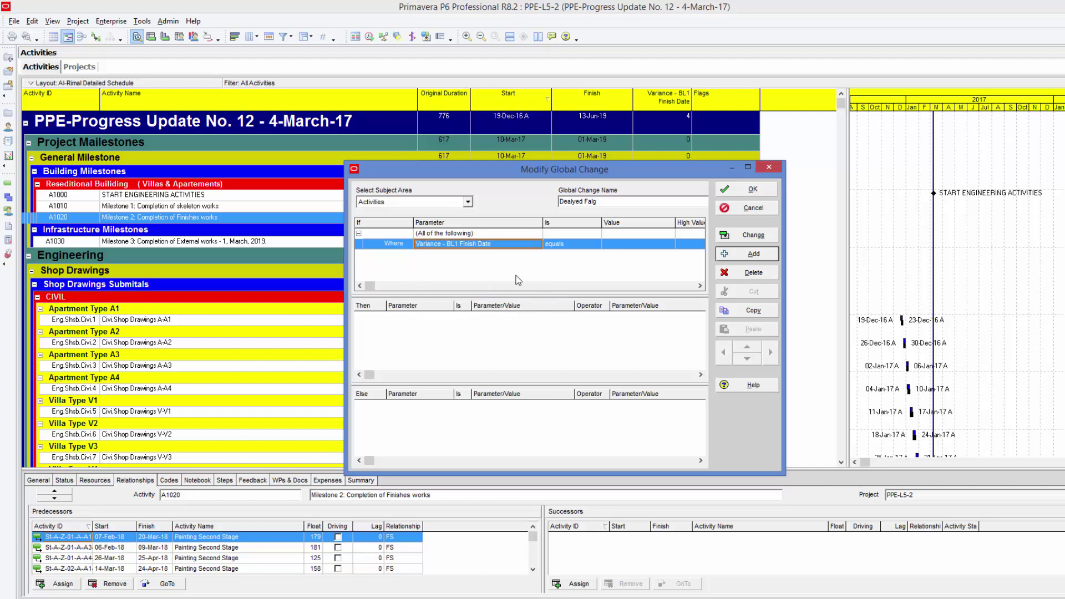
click(563, 249)
click(564, 248)
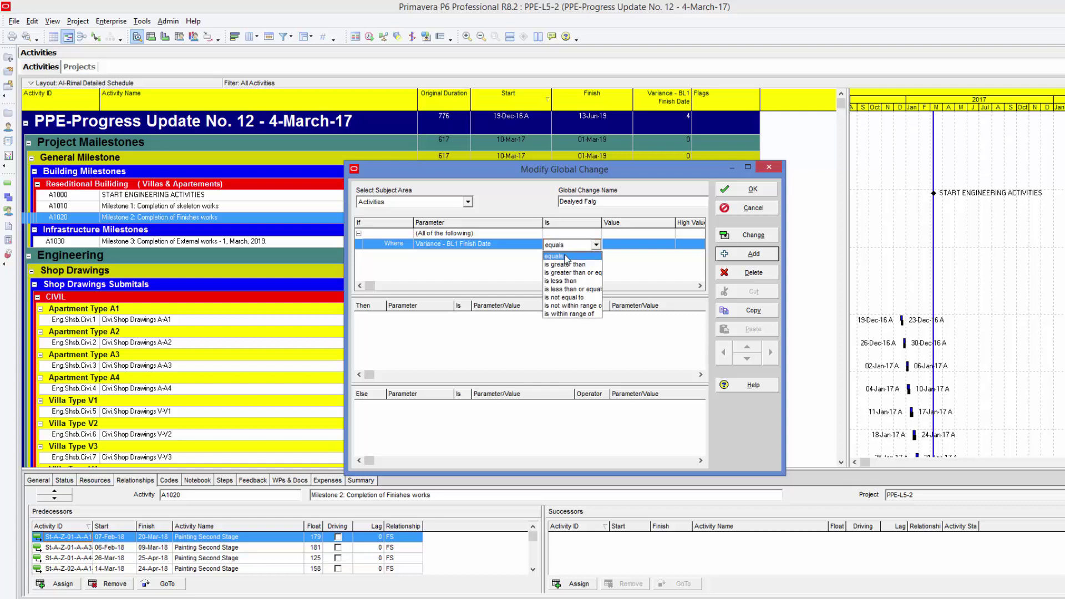
click(573, 281)
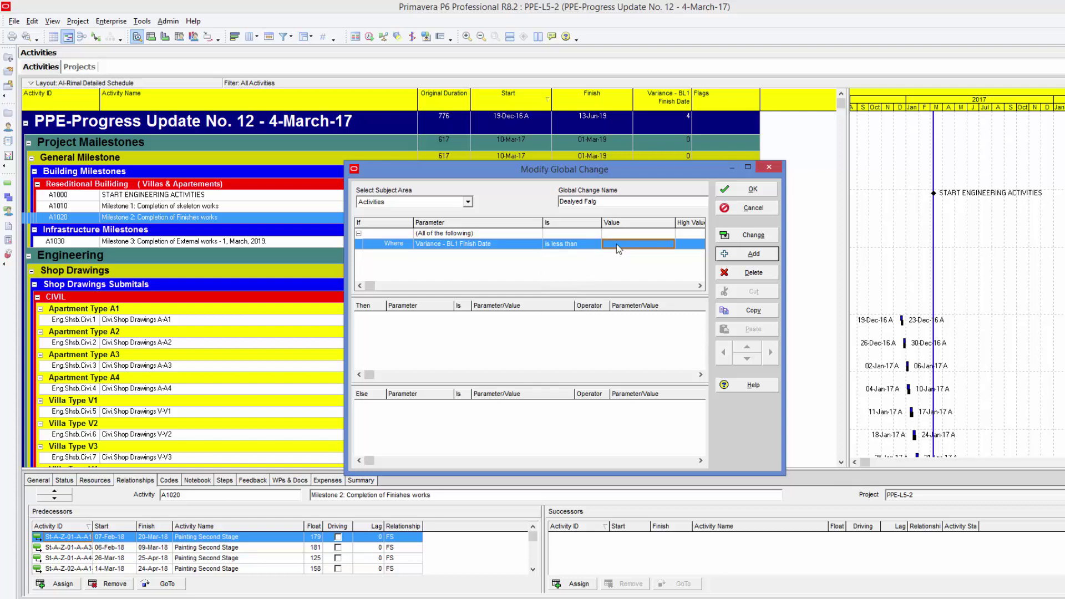
click(619, 249)
text(0d)
Add a Then action that sets Flags to Red.
click(400, 330)
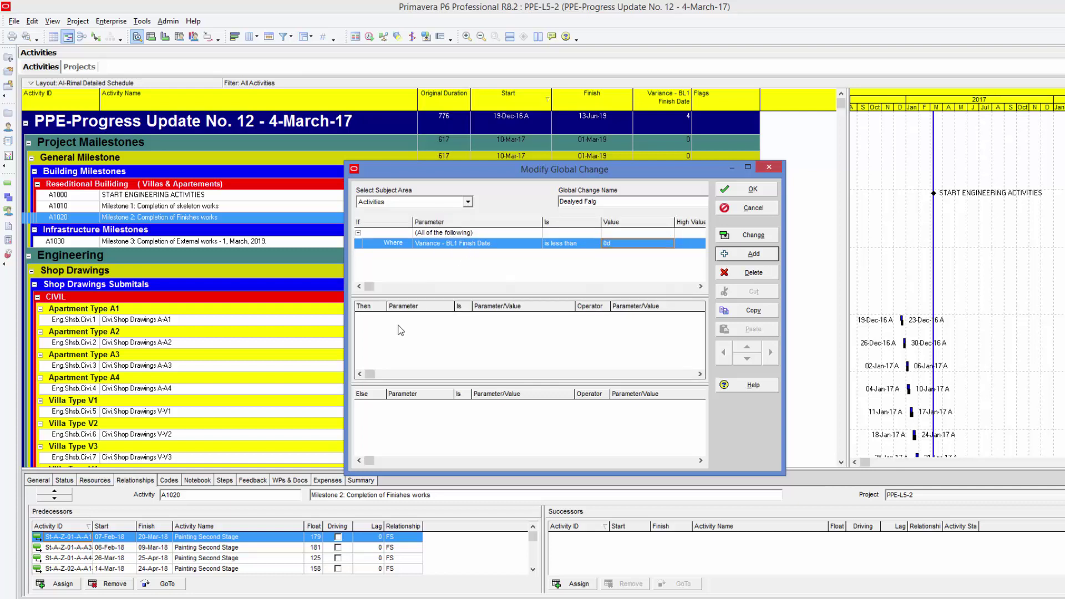
click(749, 254)
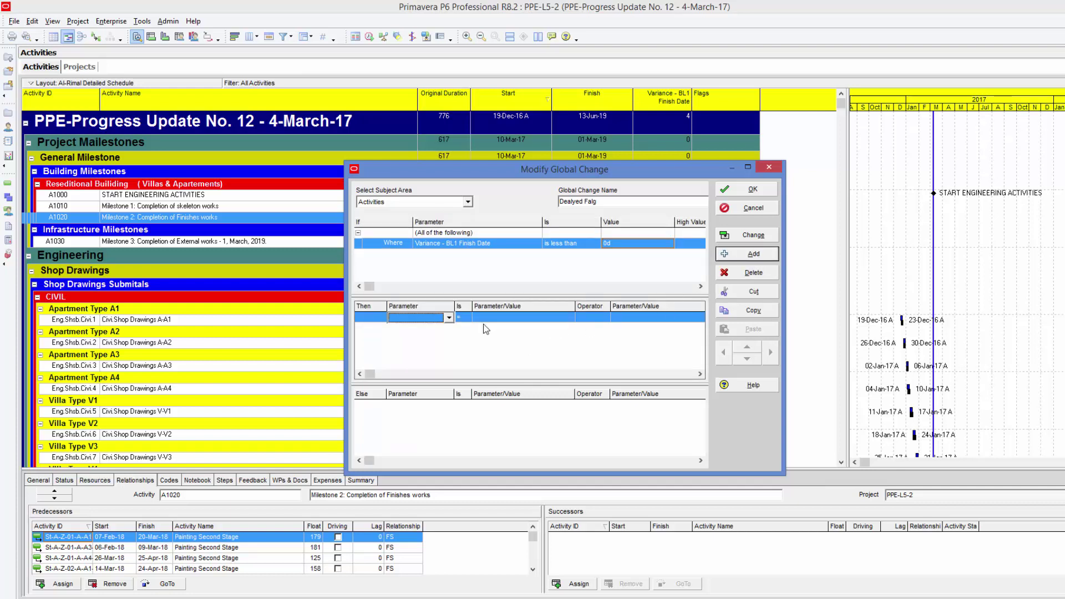
click(449, 317)
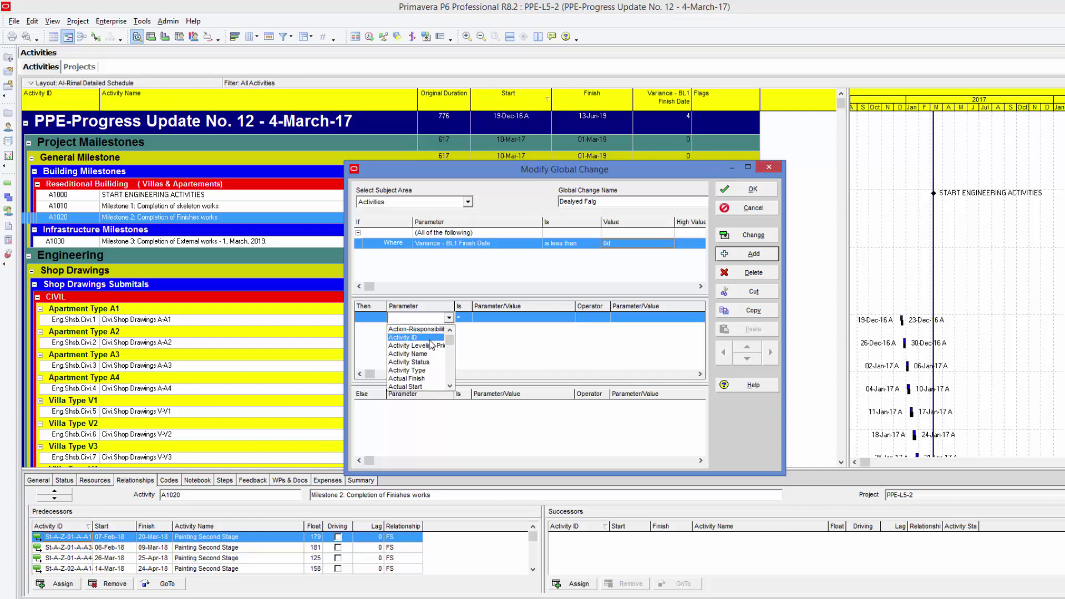
scroll(432, 345, down, 5)
click(431, 345)
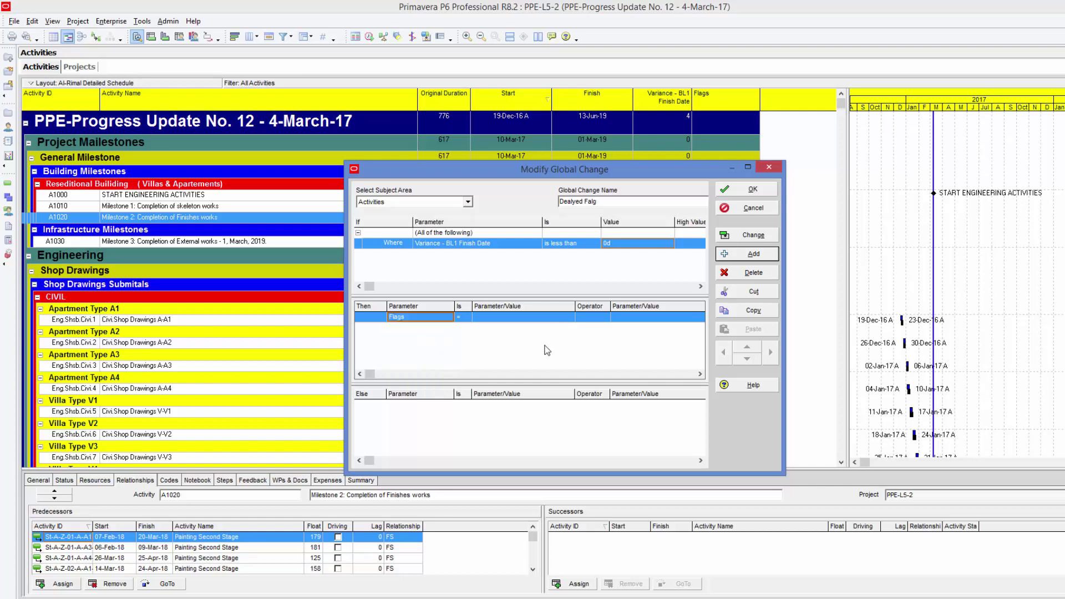
click(550, 319)
click(550, 319)
click(546, 339)
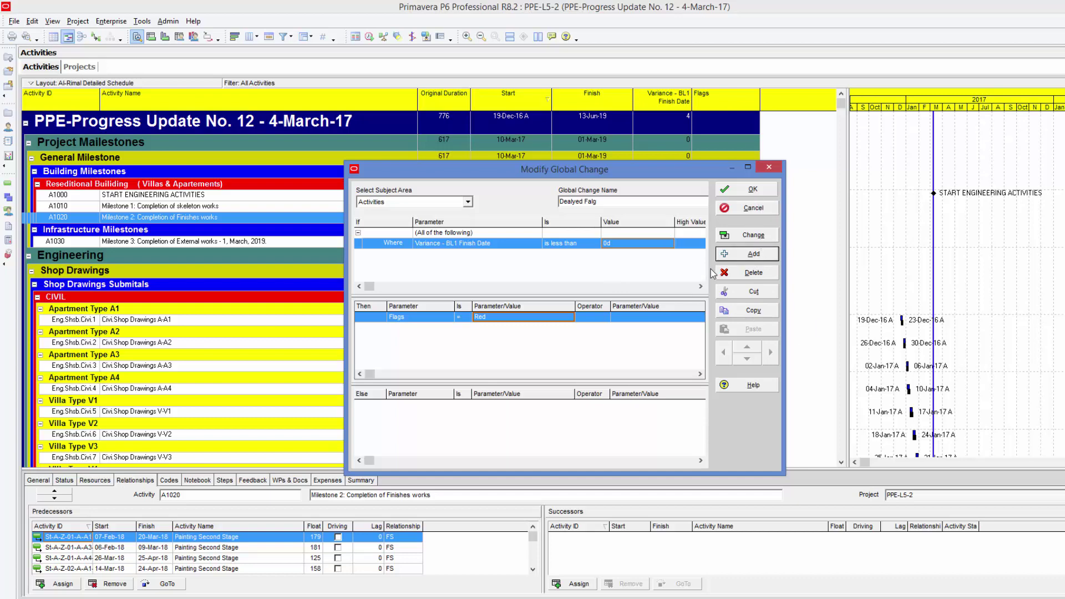
Save Dealyed Falg and create a new global change named Ahead Flag.
click(753, 190)
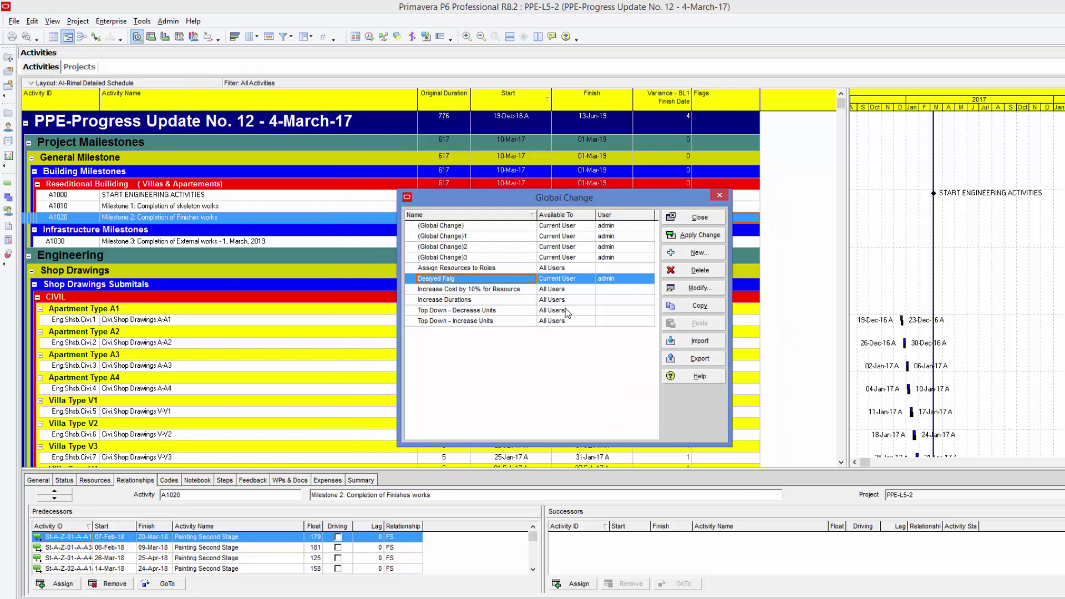
click(698, 253)
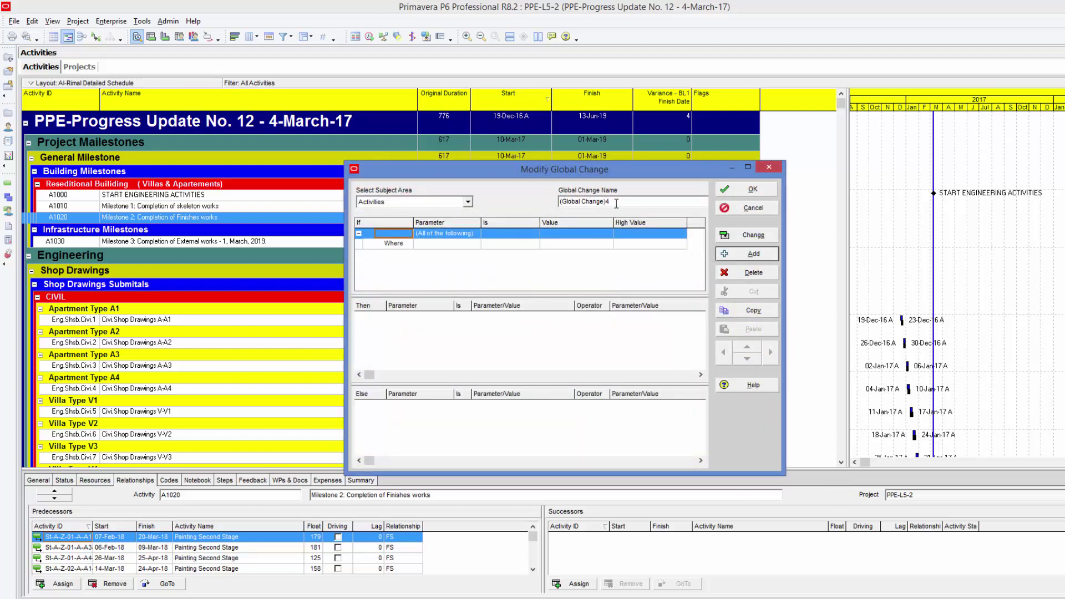
key(shift+Tab)
text(Ahead Flag)
Set the Where condition to Variance - BL1 Finish Date is greater than 0d.
click(459, 245)
click(476, 243)
click(483, 225)
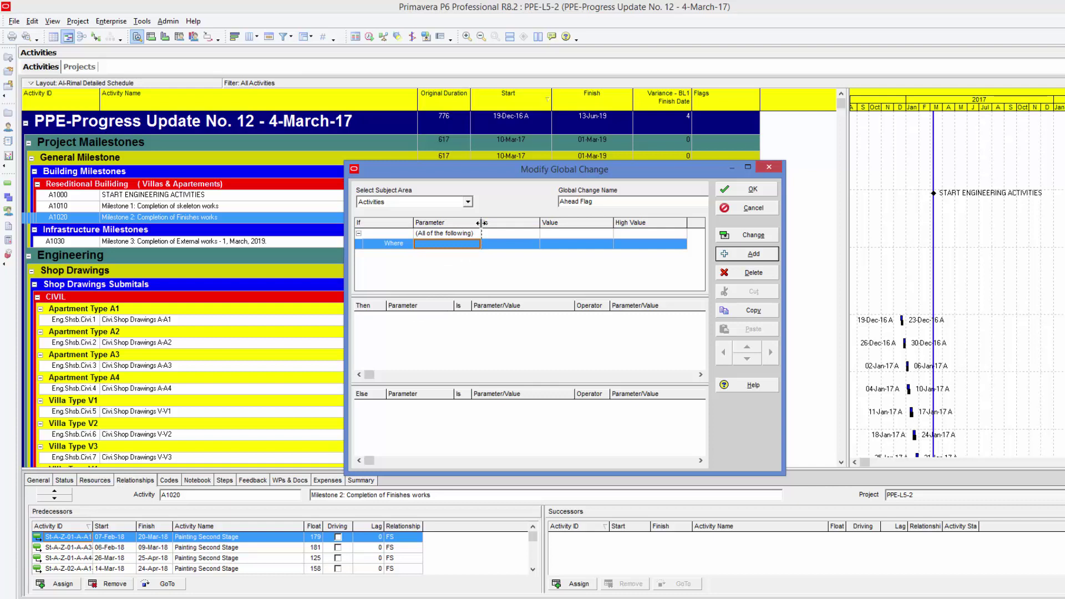
drag(482, 222, 582, 225)
click(509, 244)
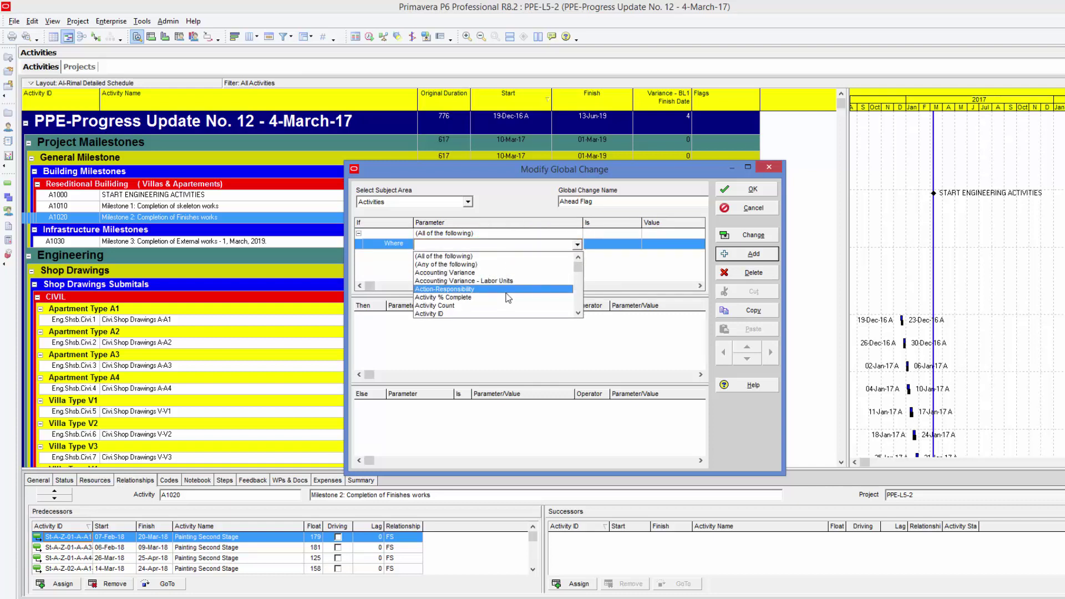
key(b)
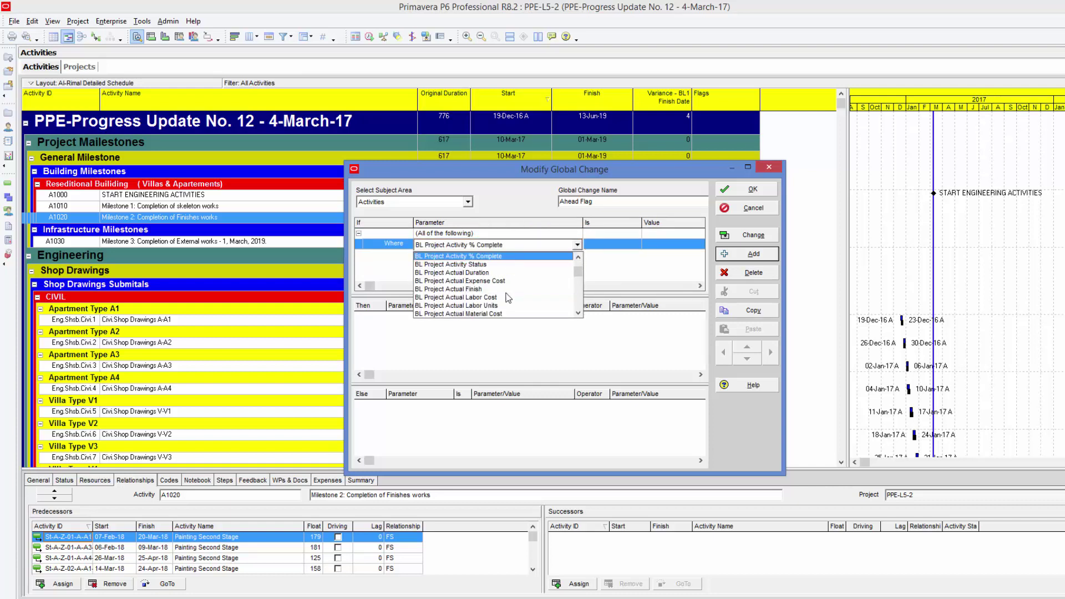
key(v)
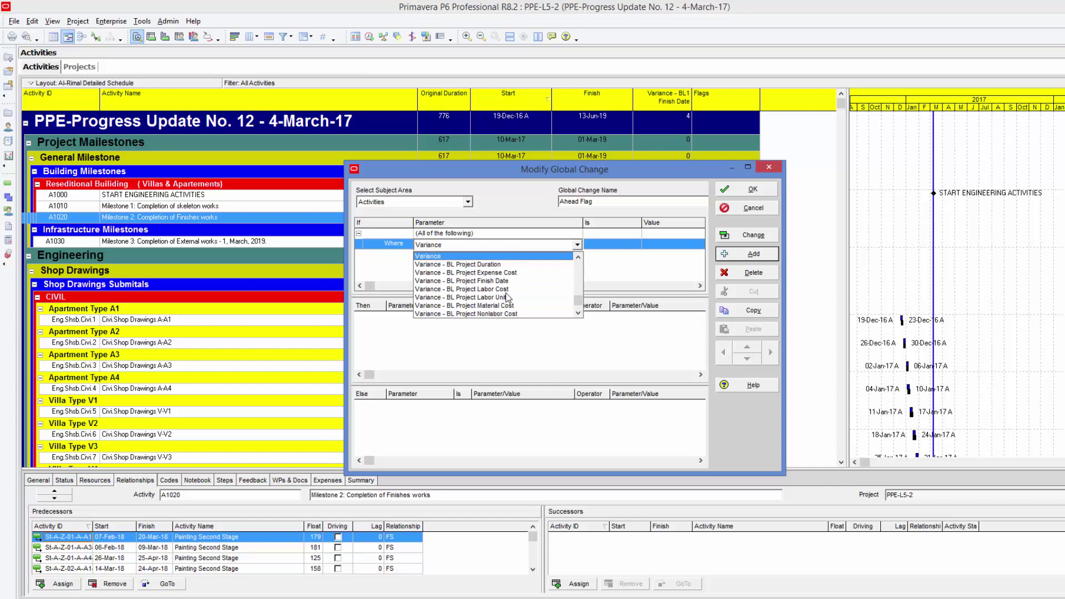
scroll(506, 297, down, 3)
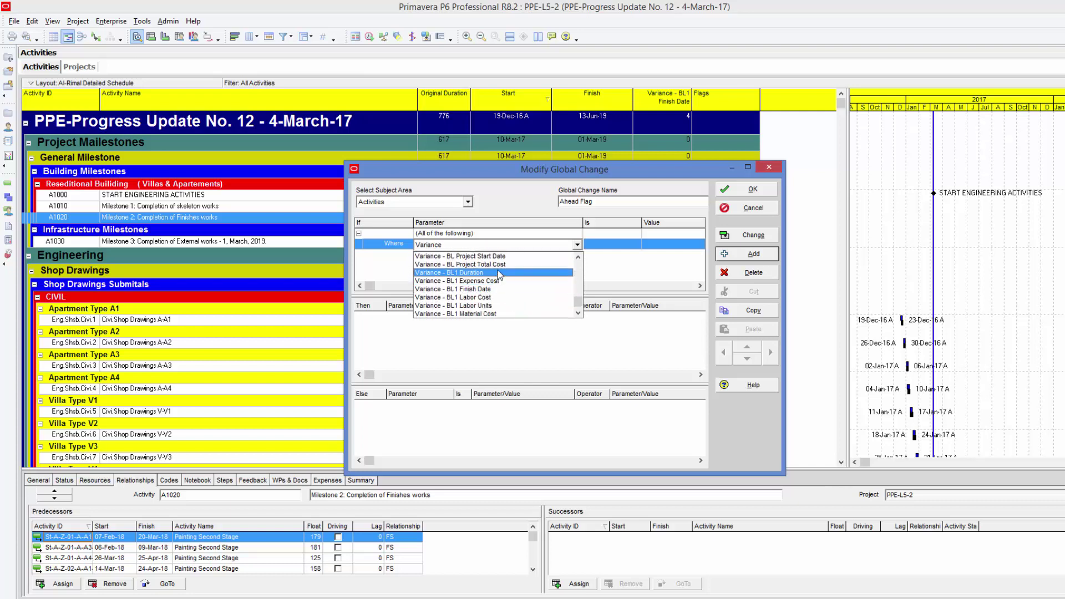
scroll(509, 282, down, 1)
scroll(509, 283, down, 2)
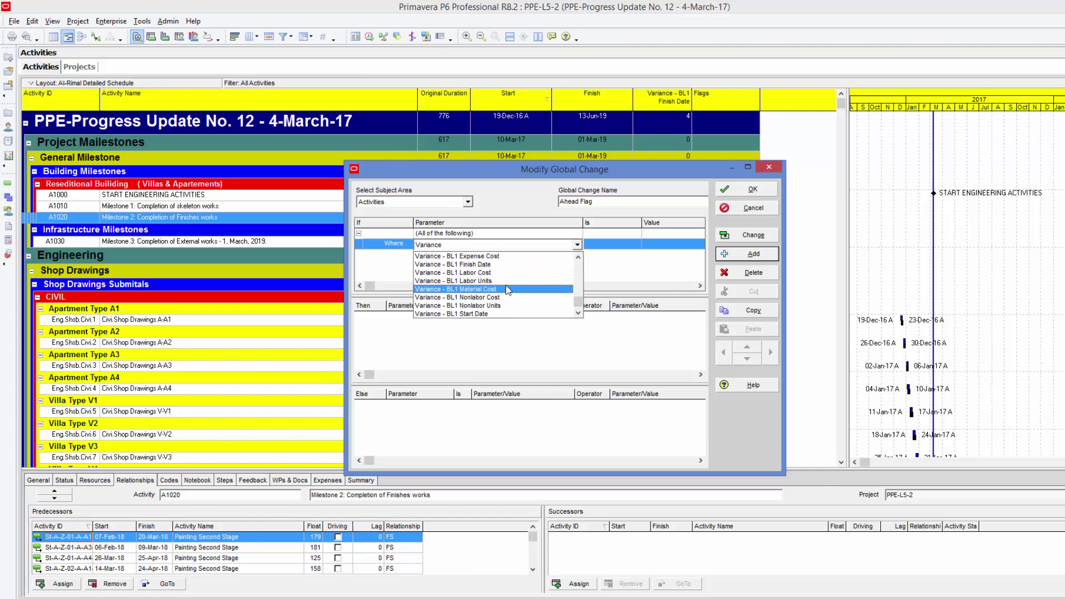
scroll(510, 289, down, 3)
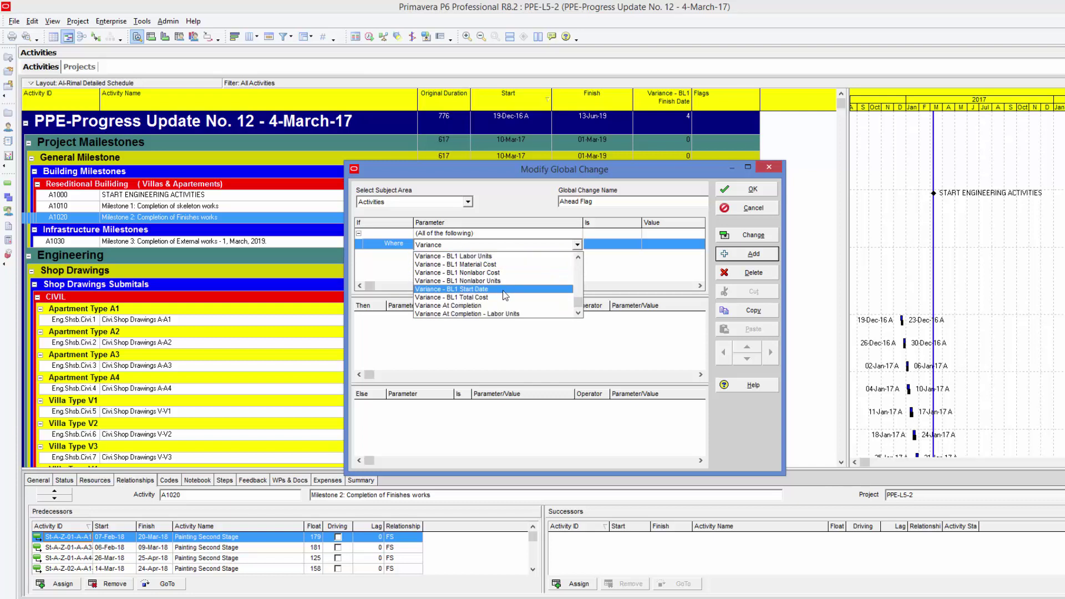
scroll(505, 296, up, 6)
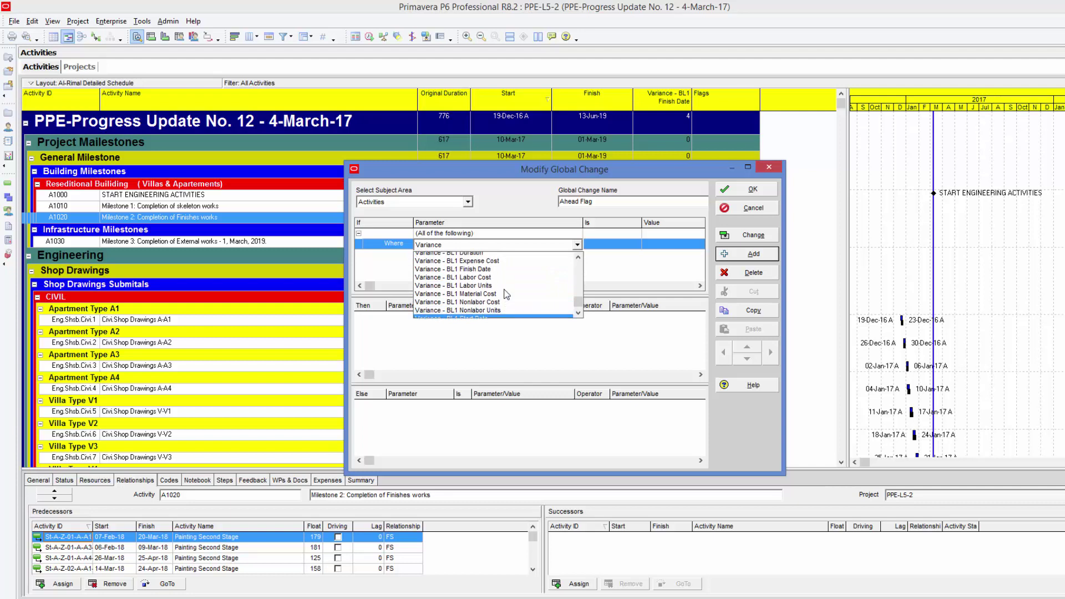
scroll(501, 294, down, 1)
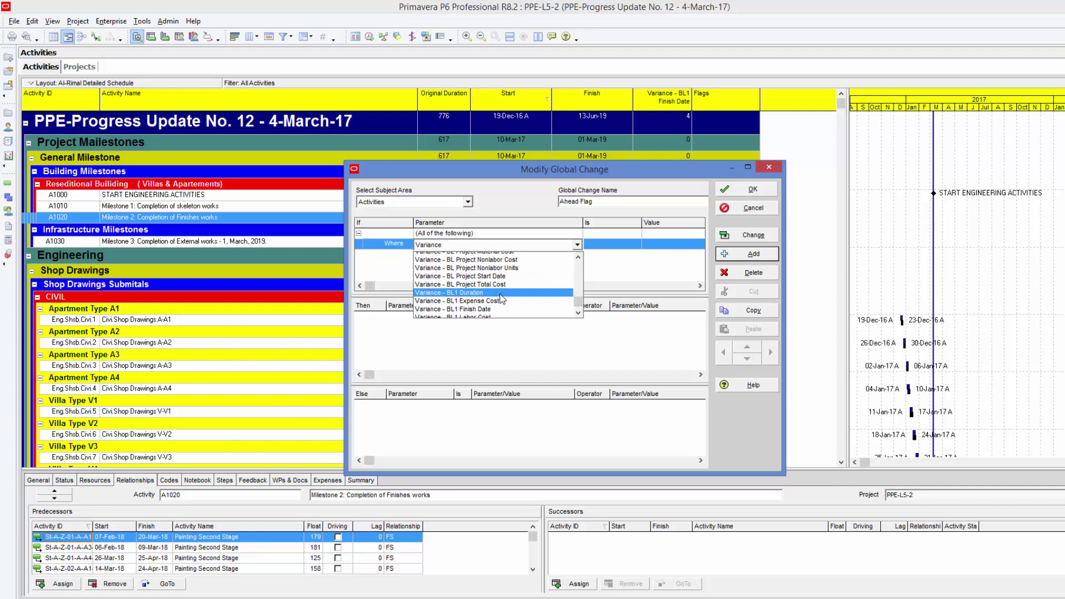
scroll(501, 294, up, 1)
scroll(505, 296, down, 6)
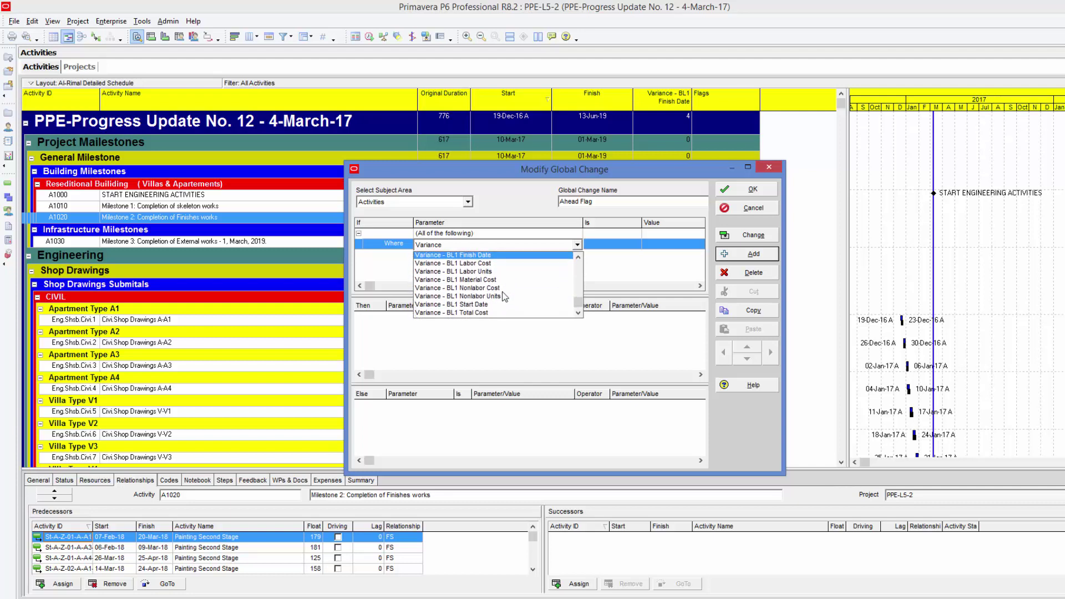
click(580, 257)
click(580, 258)
click(580, 257)
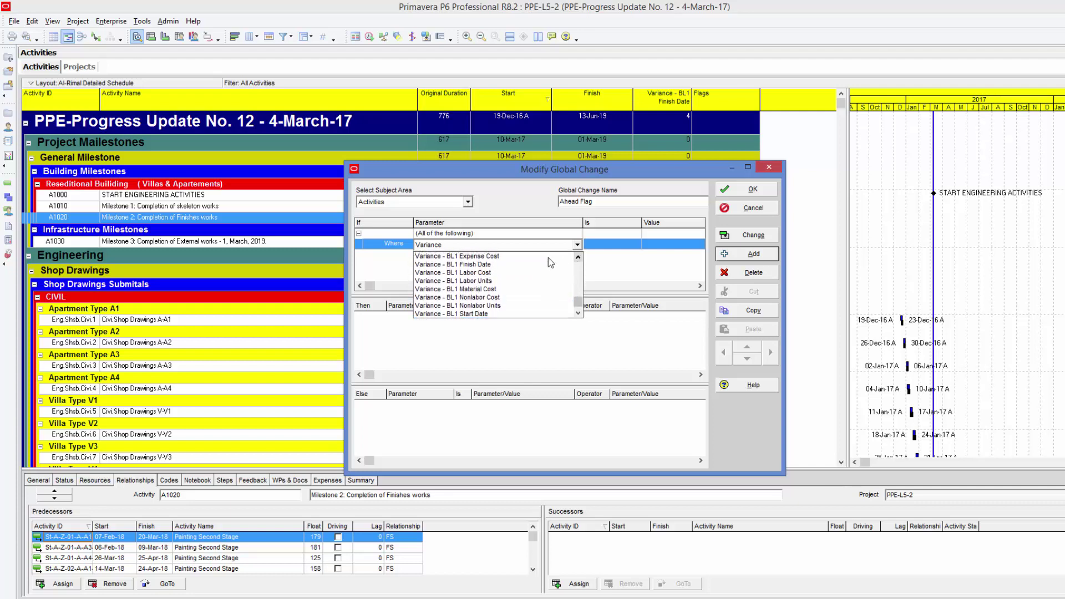
click(530, 262)
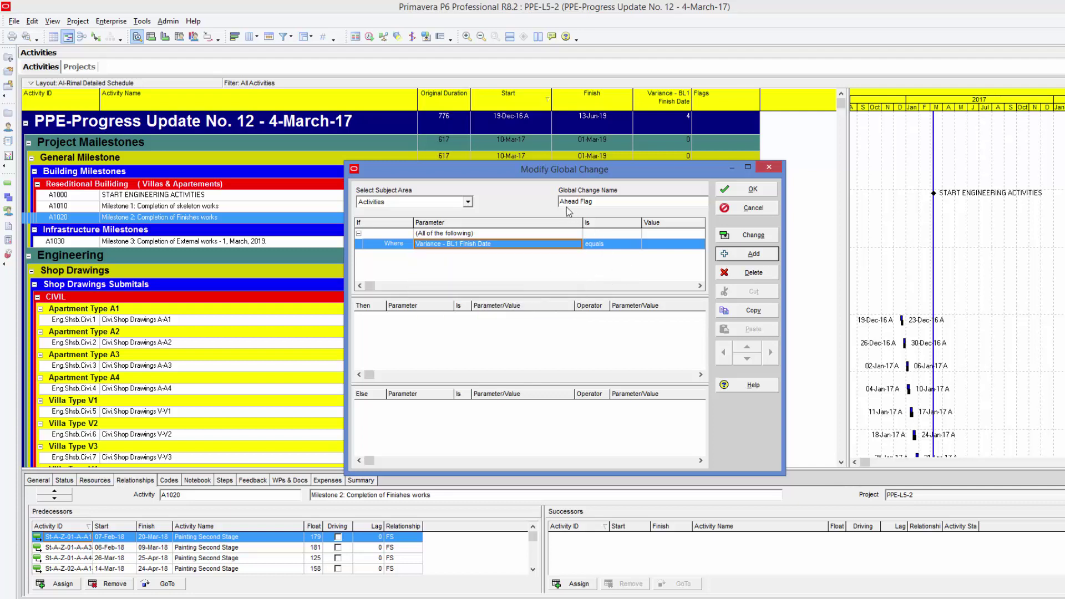
drag(583, 222, 539, 222)
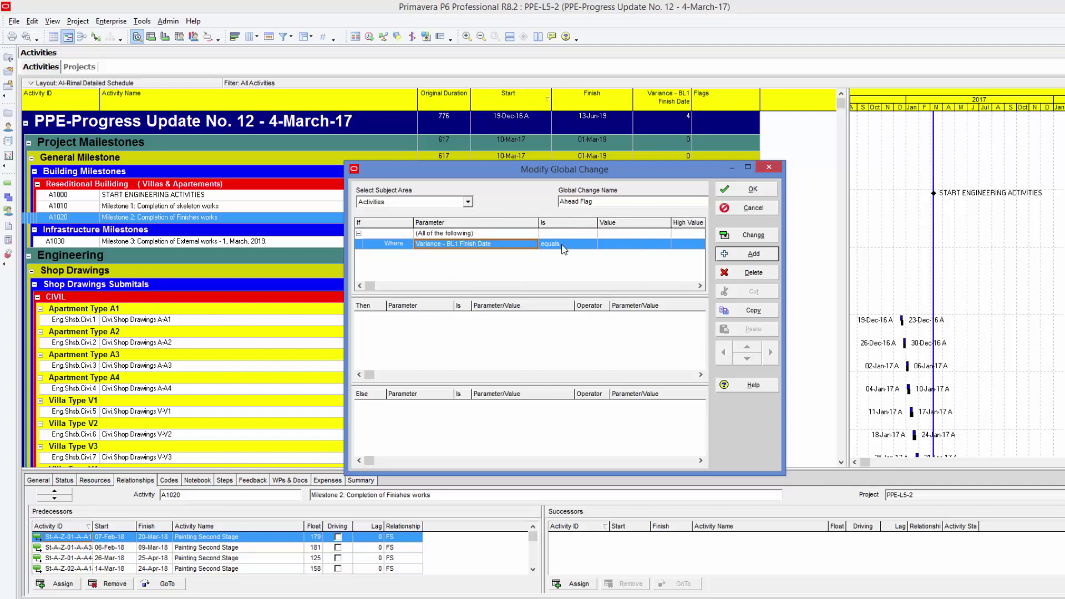
click(566, 248)
click(567, 248)
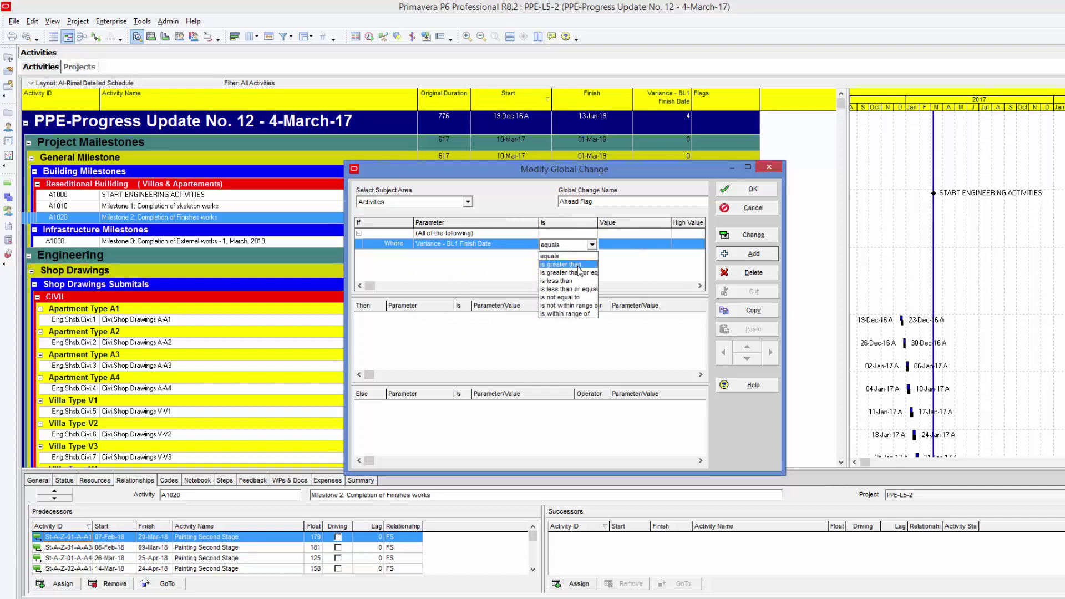
click(578, 265)
click(617, 246)
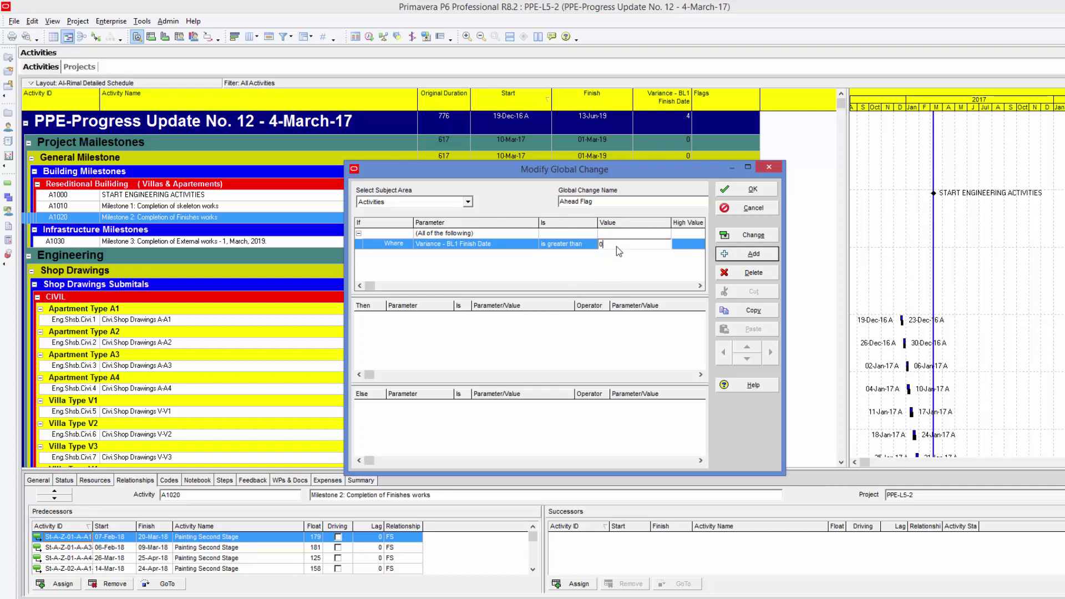
click(498, 331)
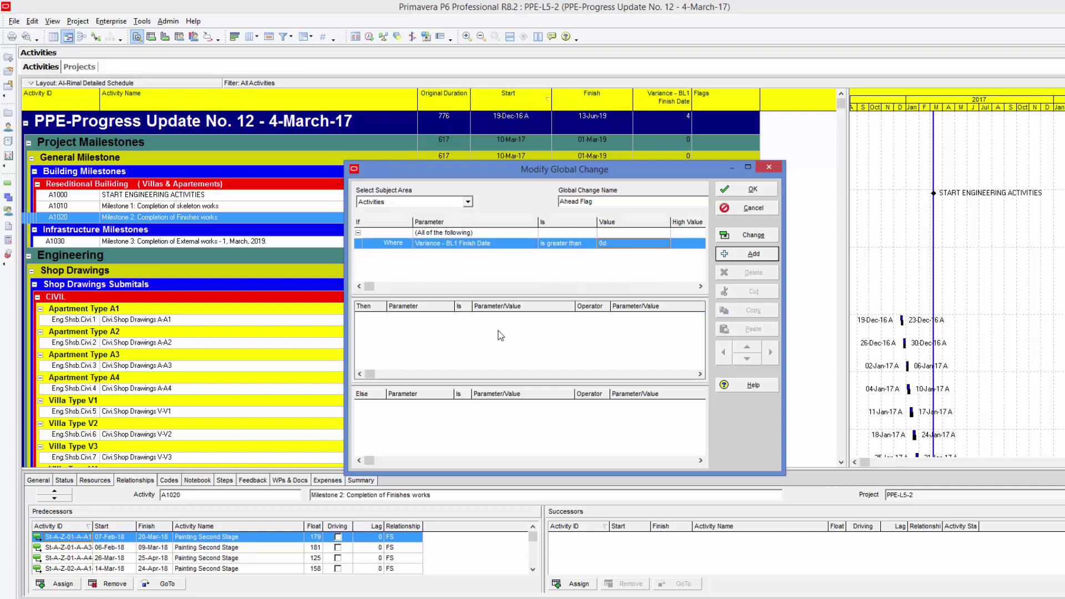
Add a Then row that sets Flags to Green.
click(769, 259)
click(431, 318)
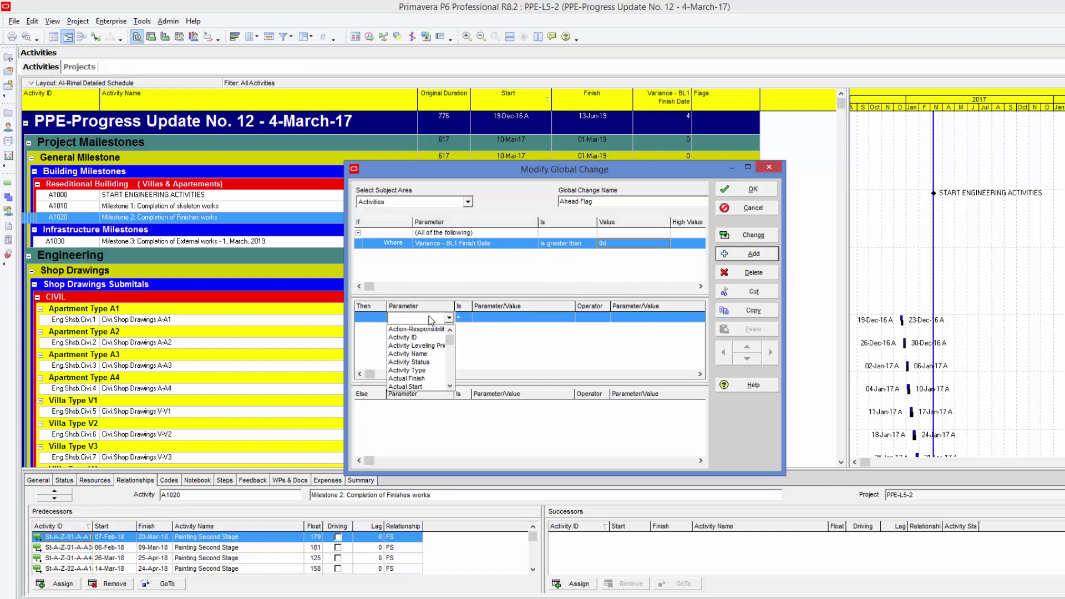
key(f)
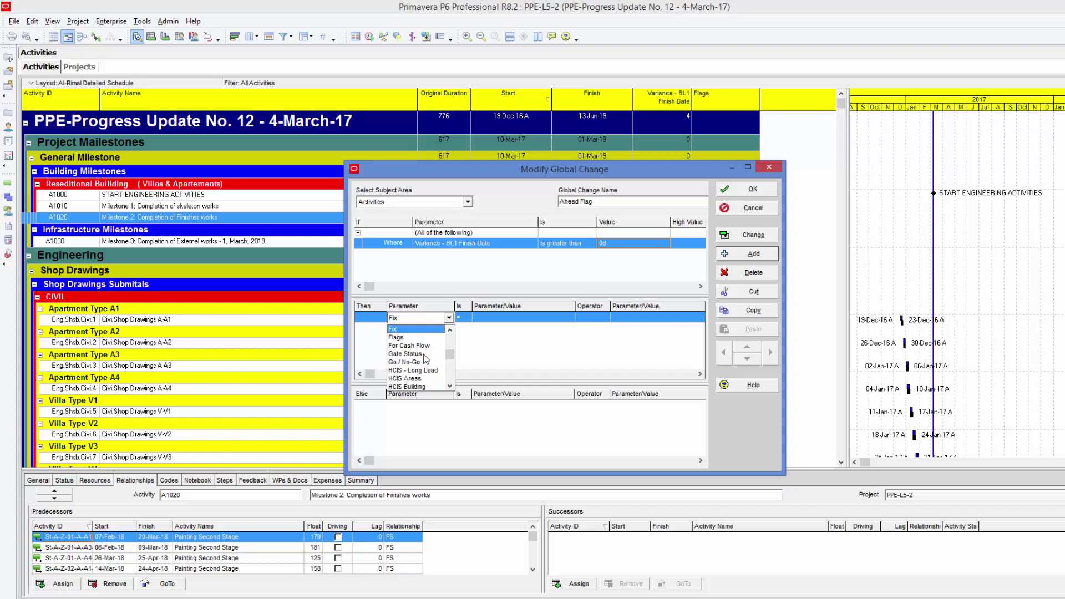
key(Down)
key(Return)
click(514, 319)
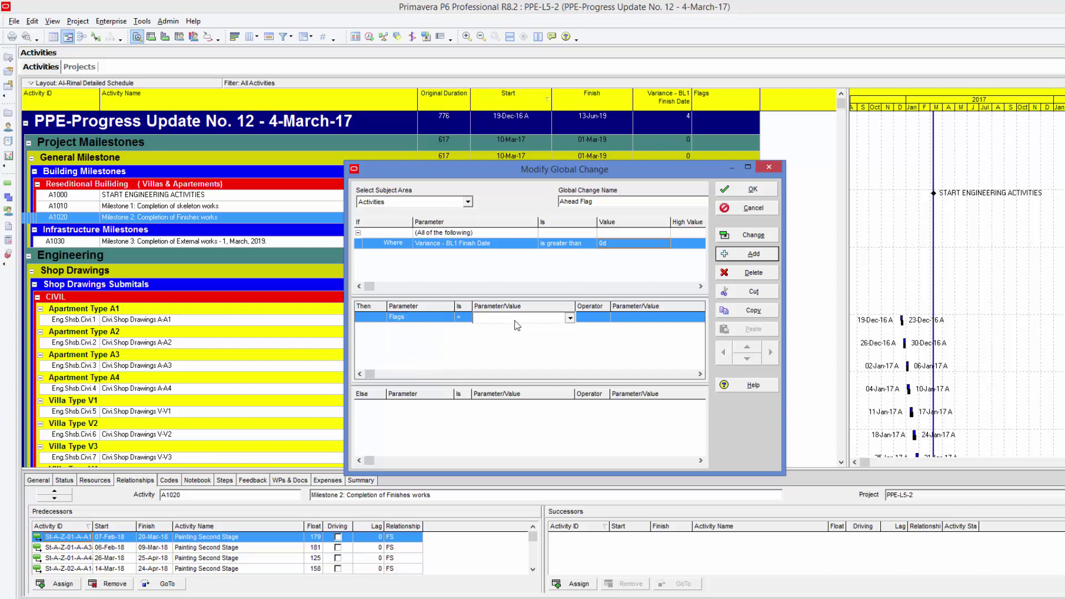
key(Down)
key(Down)
key(Return)
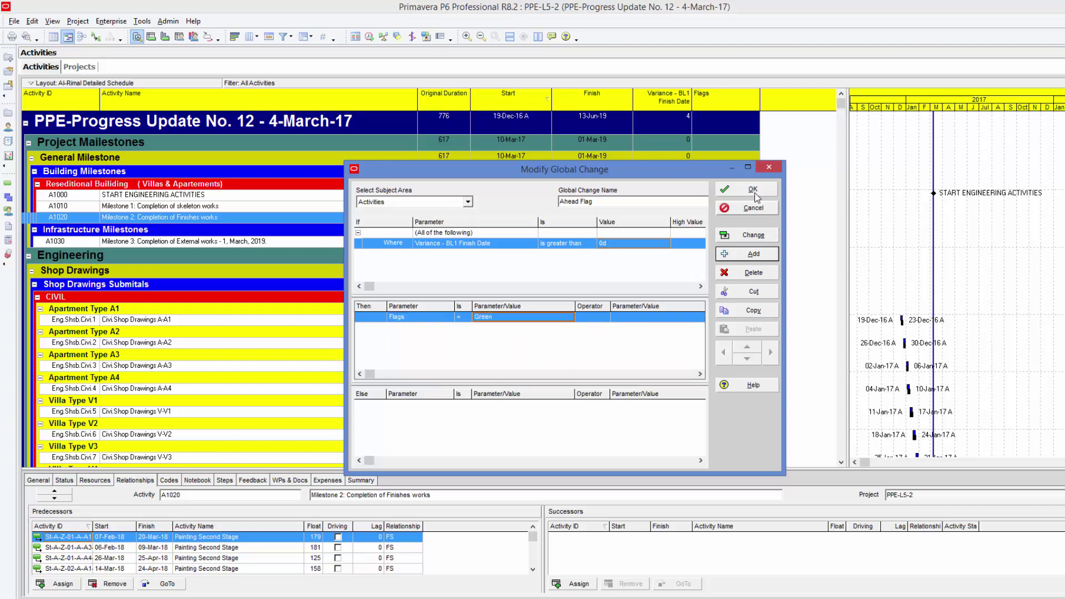
Save and run Ahead Flag, commit the Green flag changes, and skip saving the log.
click(753, 189)
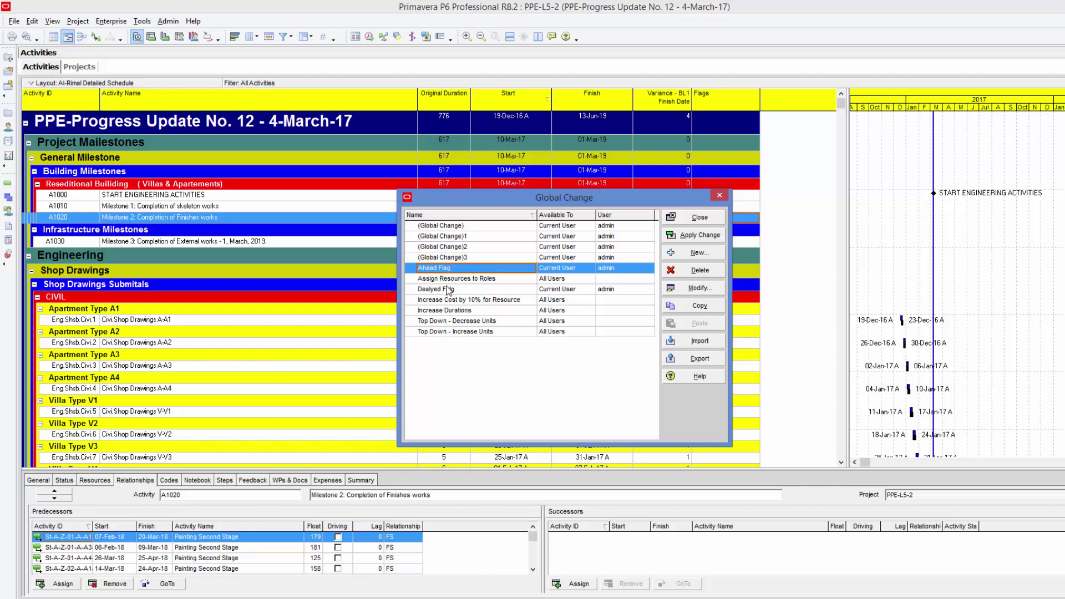
click(702, 238)
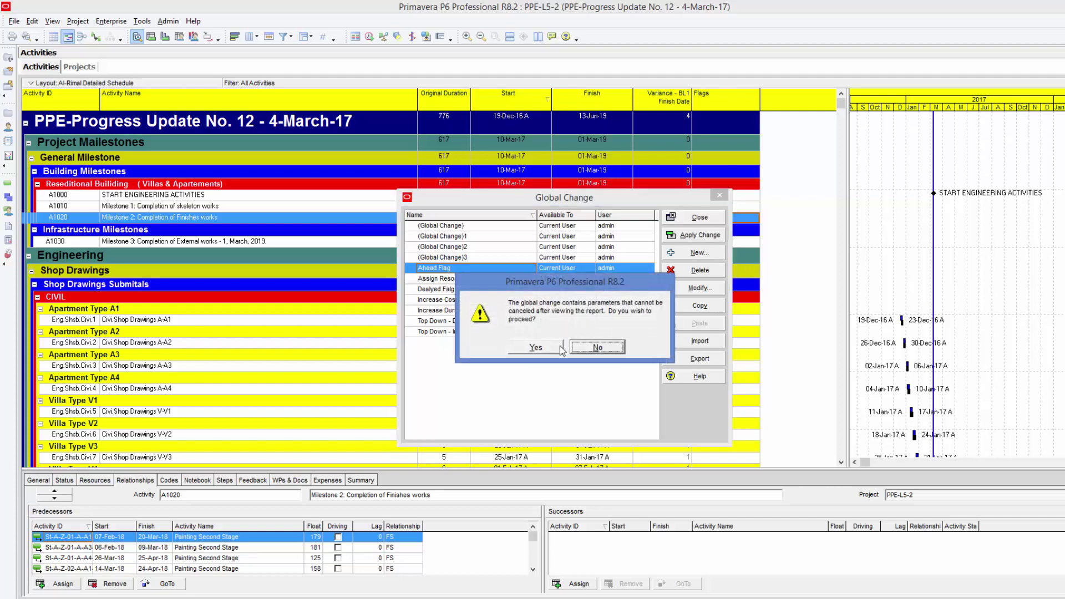
click(537, 348)
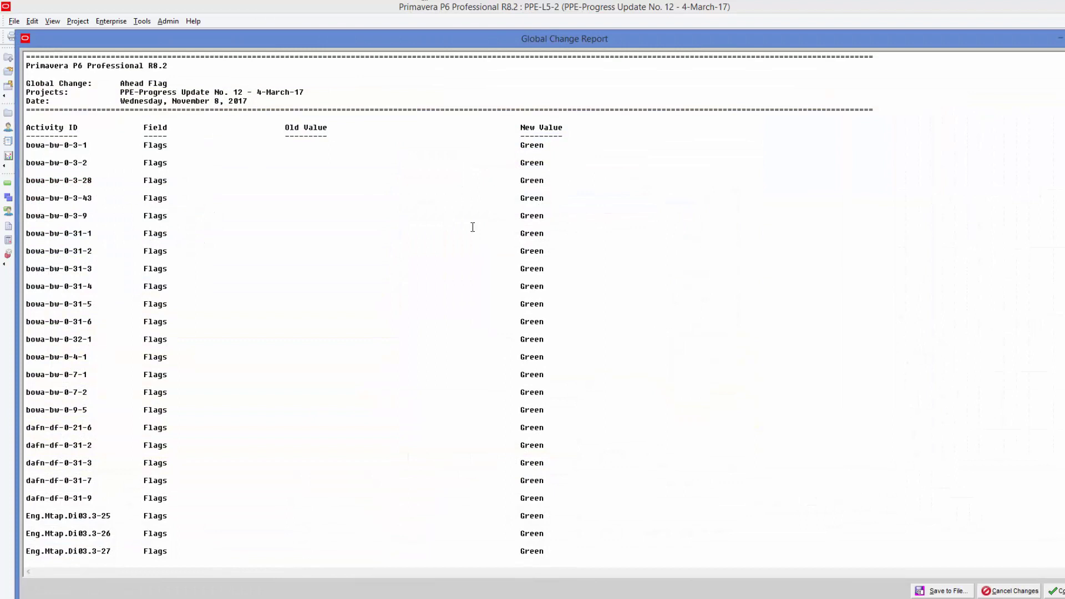
scroll(420, 236, down, 20)
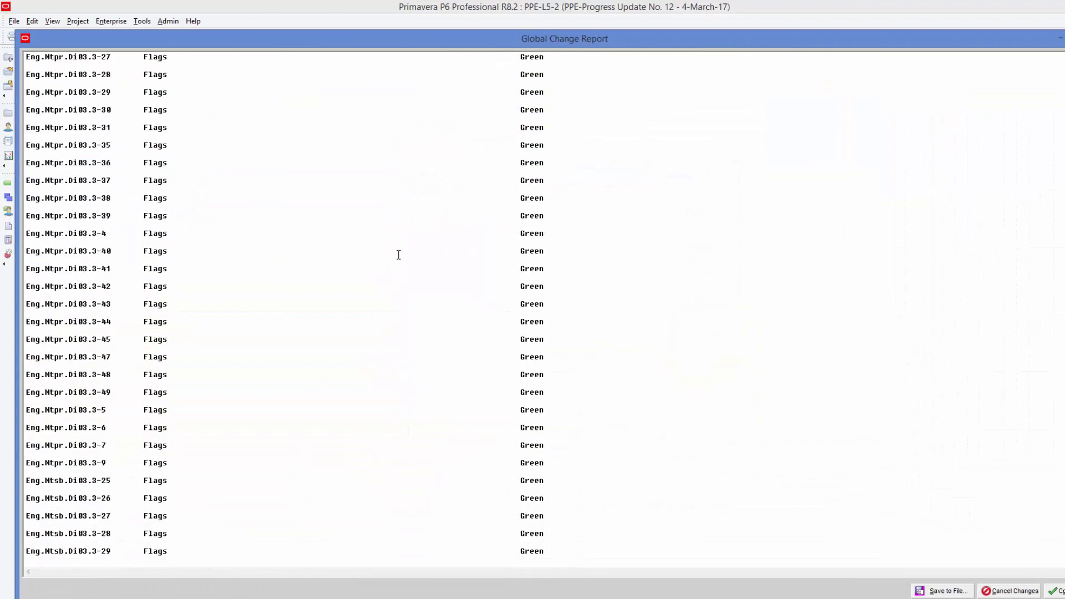
scroll(407, 258, up, 10)
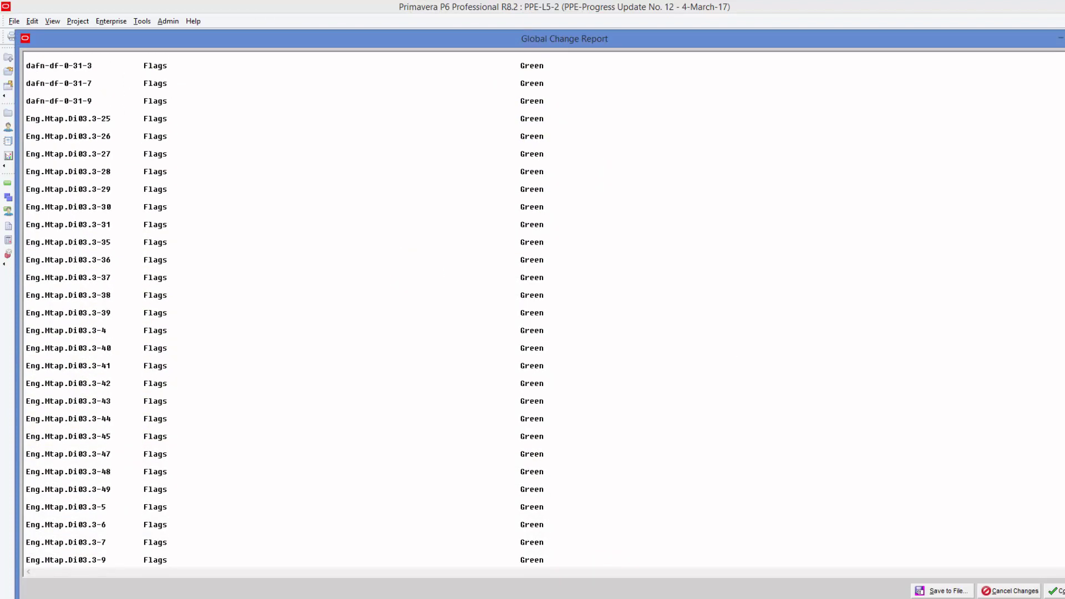
click(1056, 591)
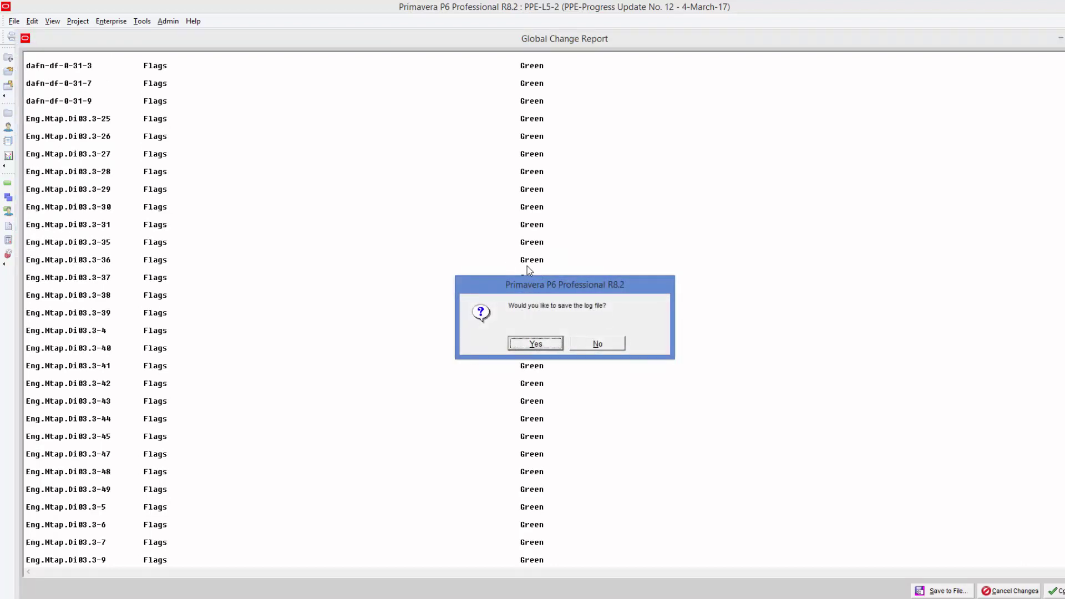
click(580, 344)
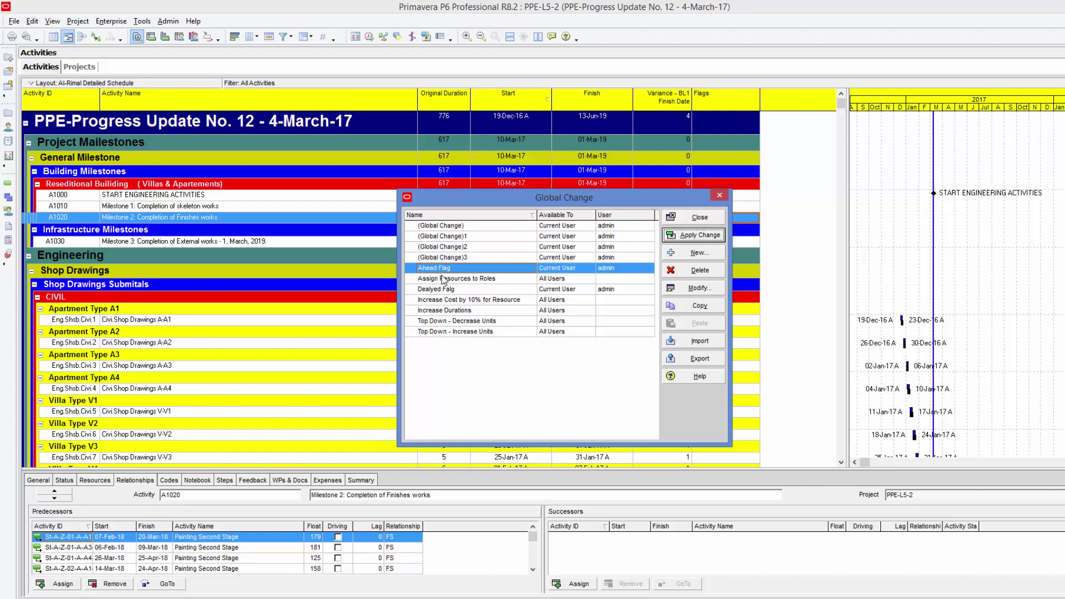
Run Dealyed Falg, commit the Red flag changes, and decline saving the log.
click(445, 290)
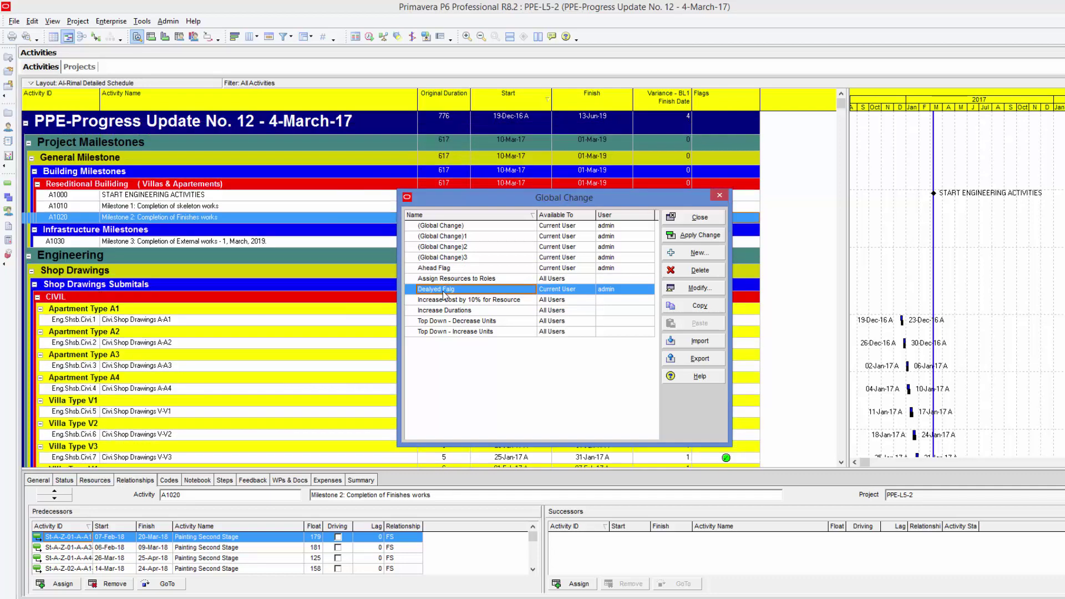
click(698, 236)
click(543, 348)
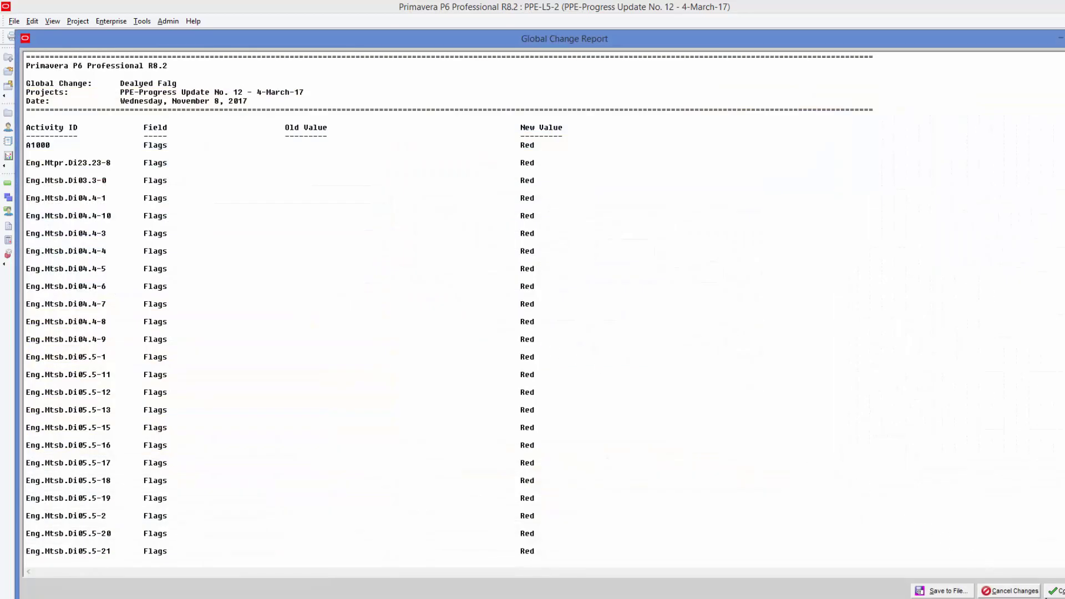
click(1052, 591)
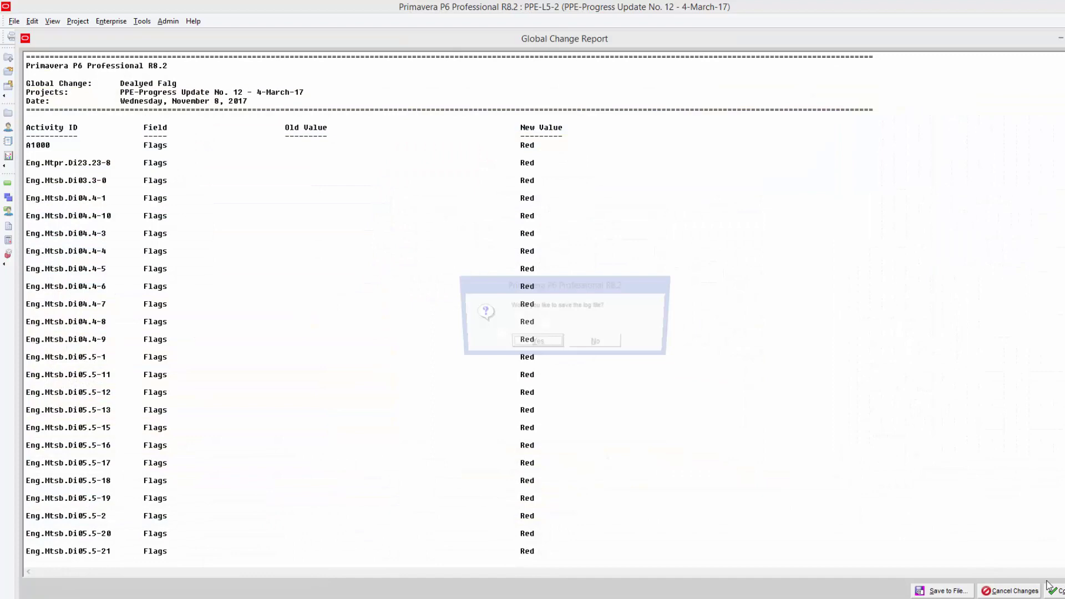
click(599, 344)
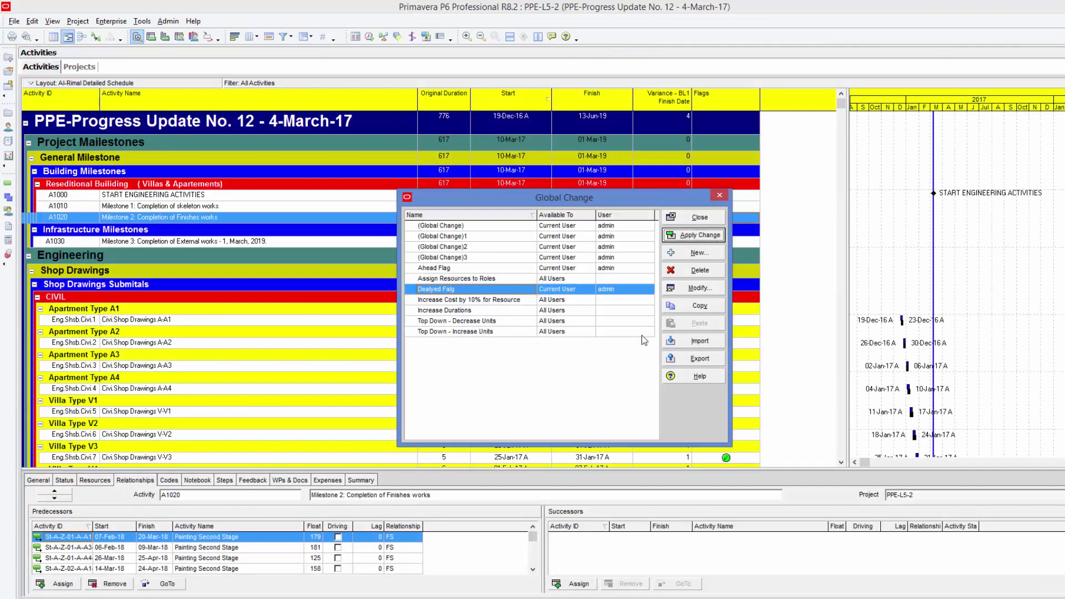
Close the Global Change dialog and scroll down the Activities table to view the updated Flags column.
click(700, 217)
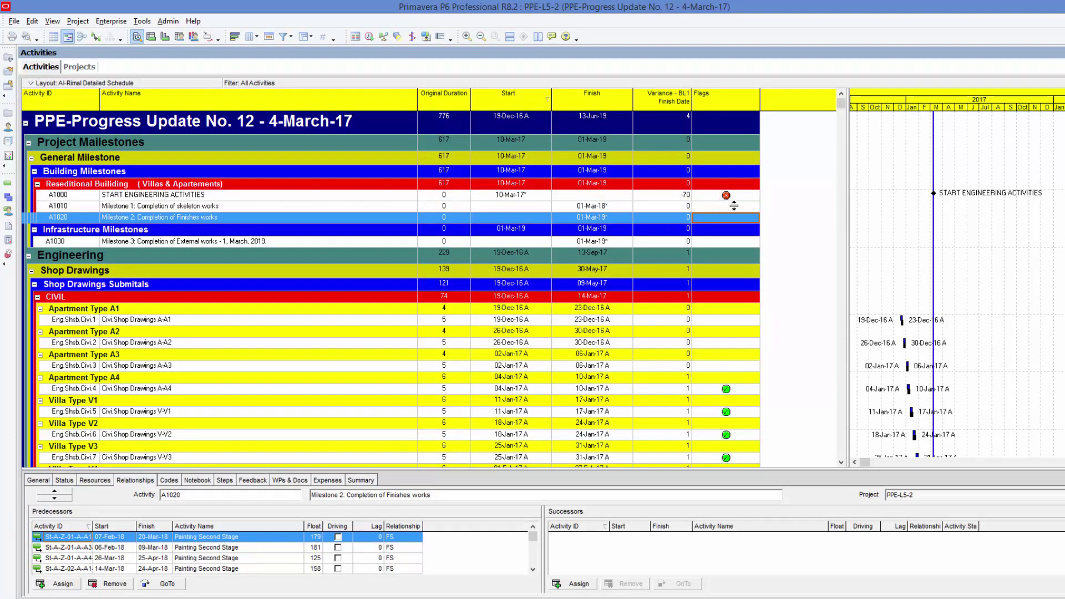
scroll(726, 222, down, 5)
scroll(732, 222, down, 2)
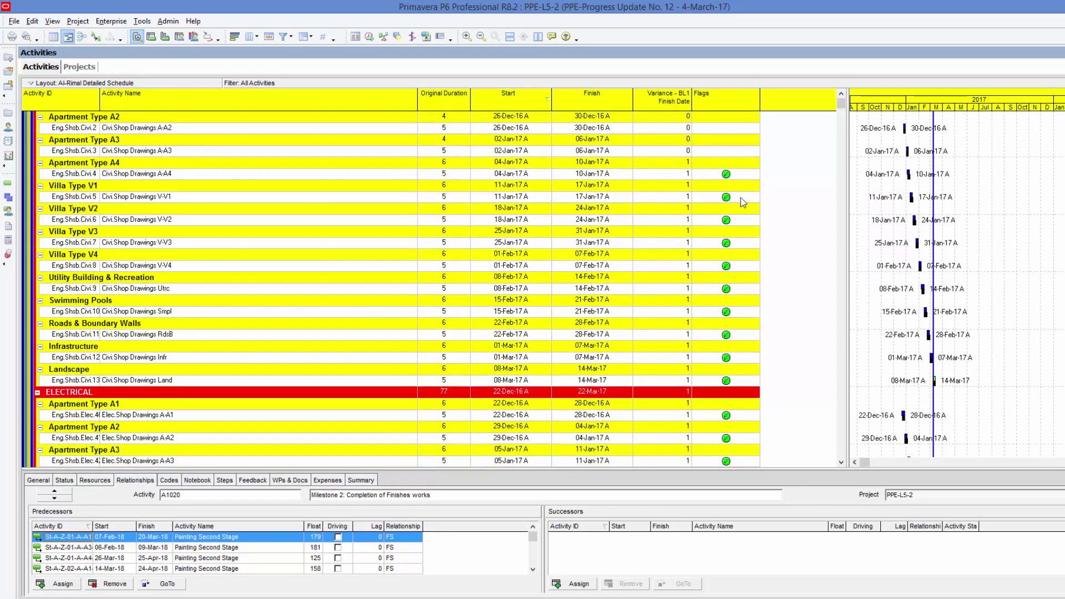
scroll(722, 184, down, 9)
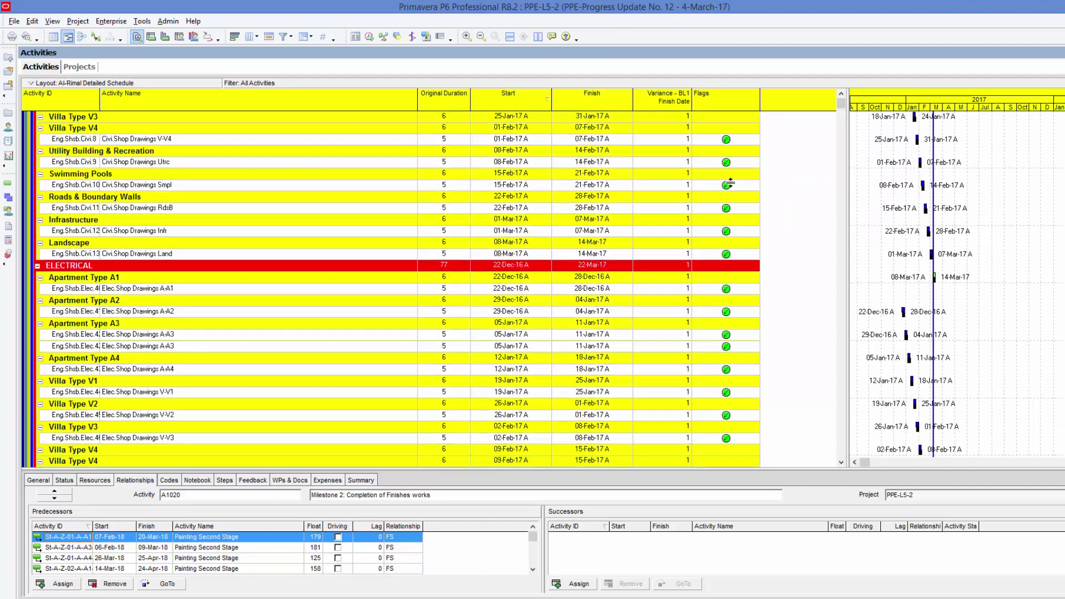
scroll(742, 233, down, 7)
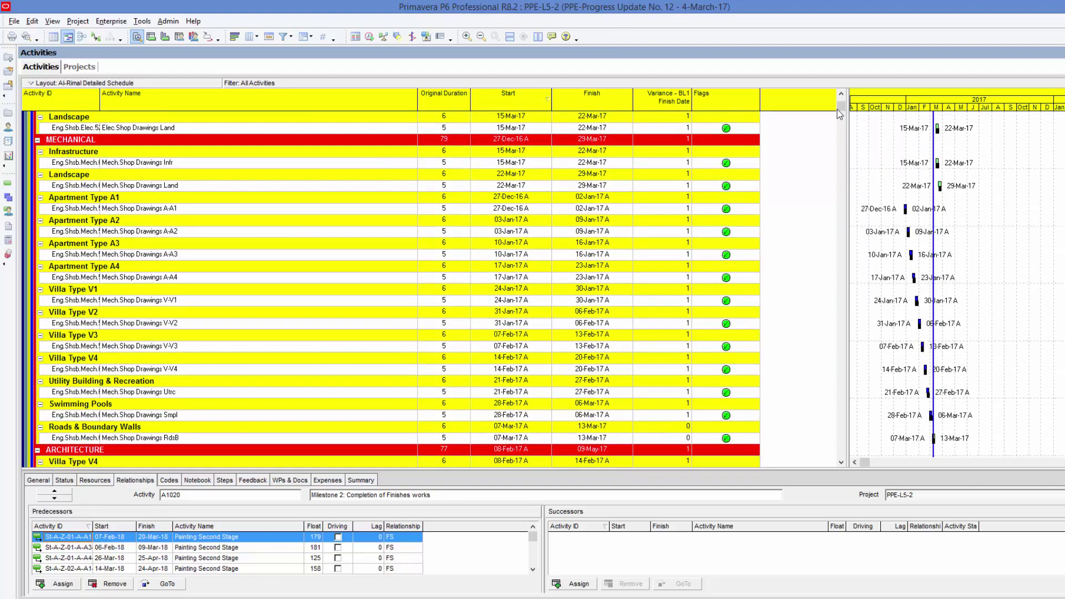
drag(837, 110, 839, 133)
scroll(799, 196, down, 10)
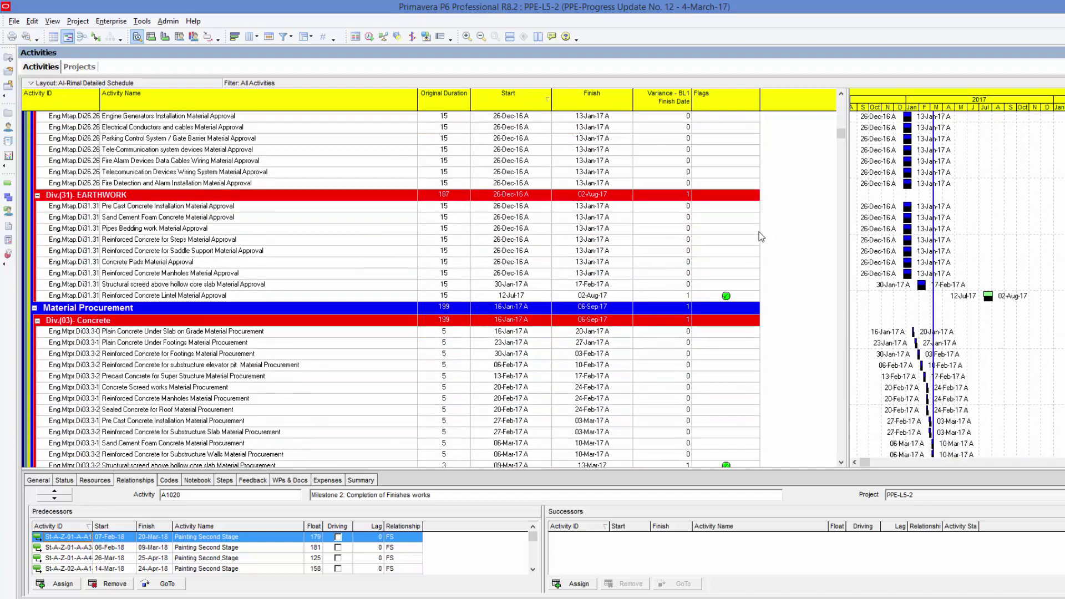
scroll(758, 233, down, 10)
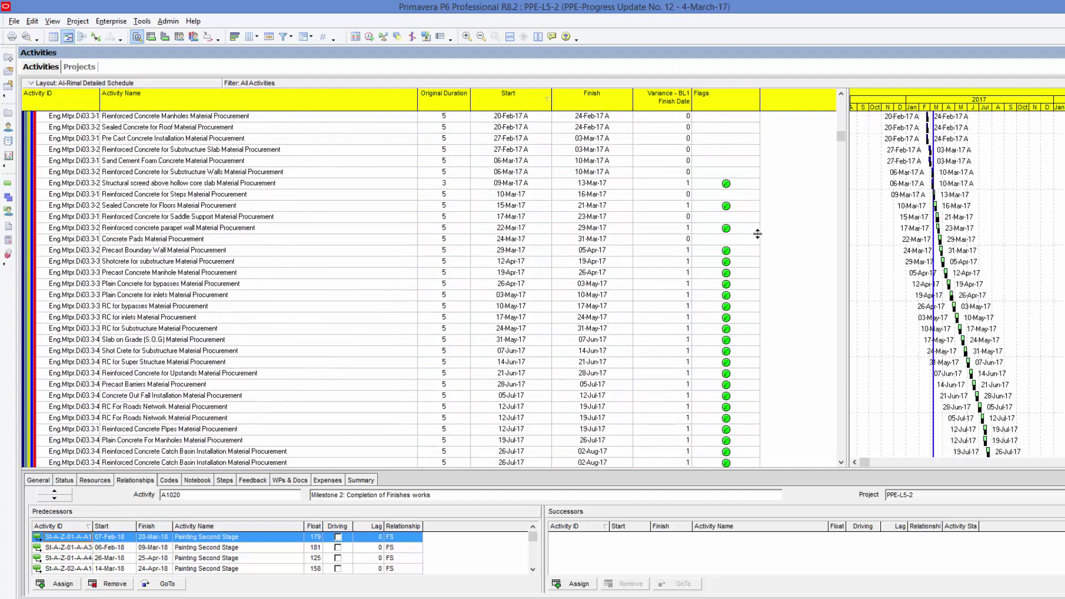
scroll(758, 234, down, 8)
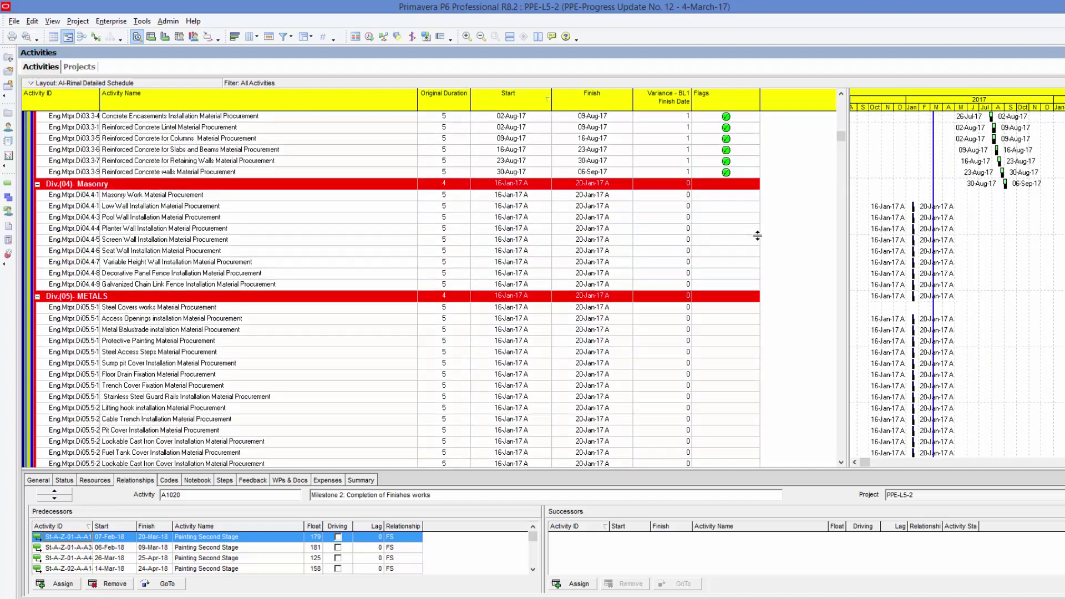
Recheck the schedule: Green flags on ahead activities, Red on delayed ones like Rock Removal.
scroll(748, 245, up, 8)
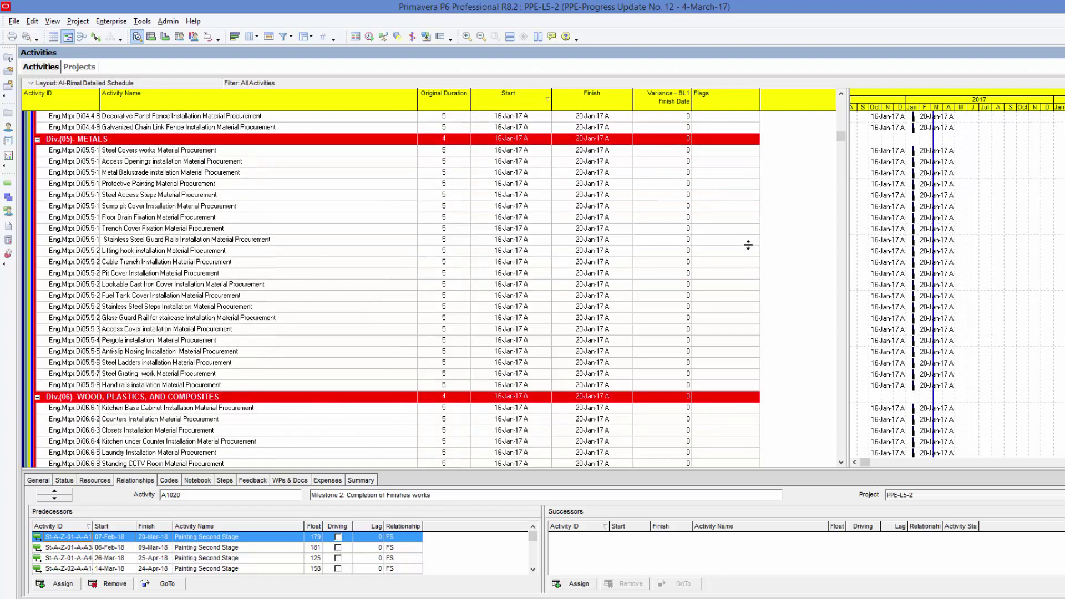
scroll(748, 244, up, 11)
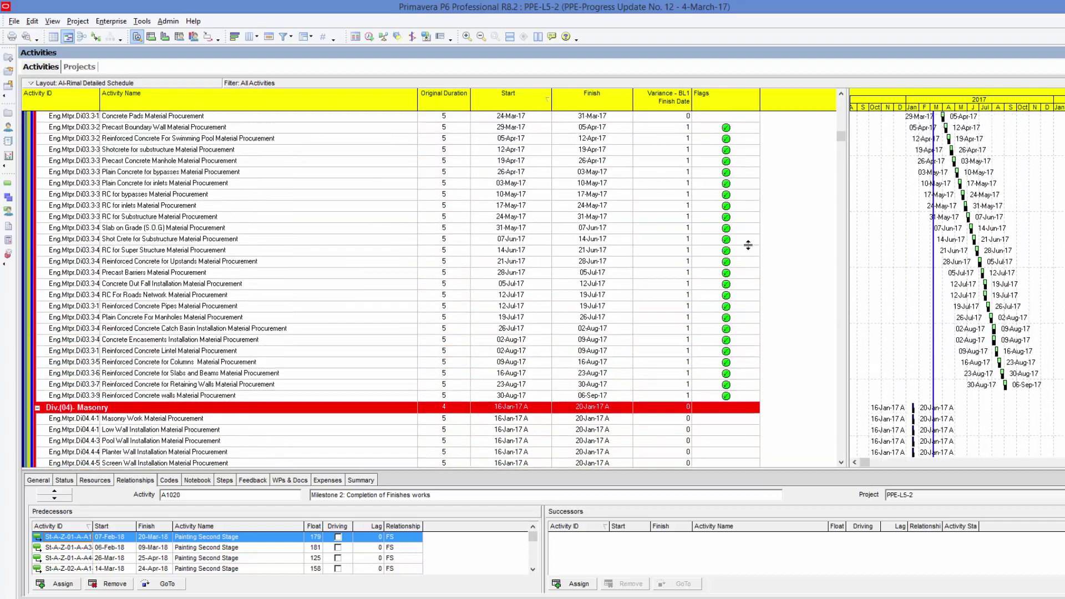
scroll(748, 245, up, 12)
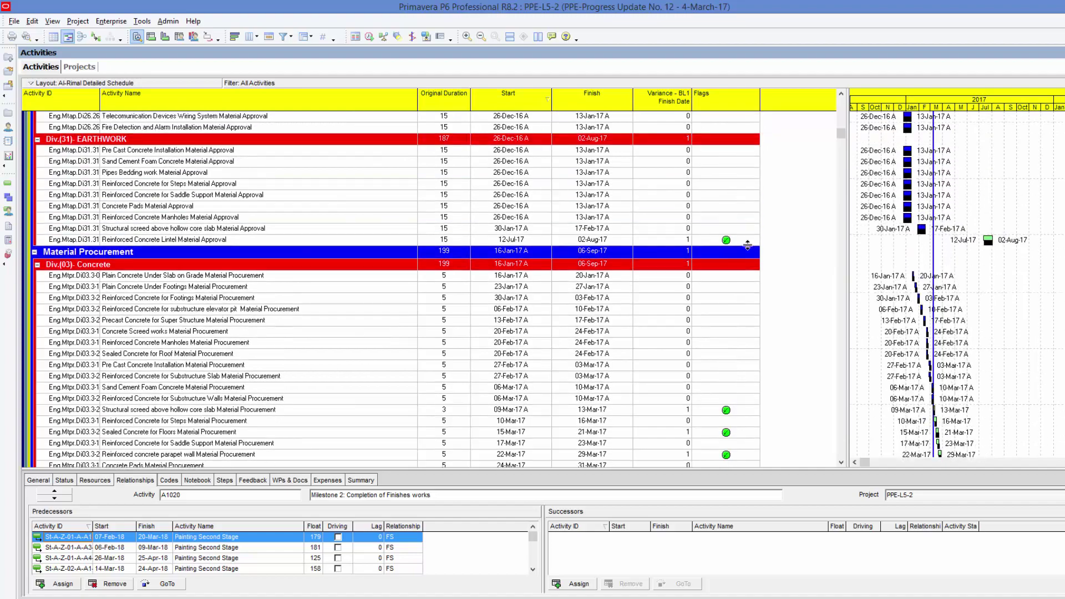
scroll(746, 244, up, 4)
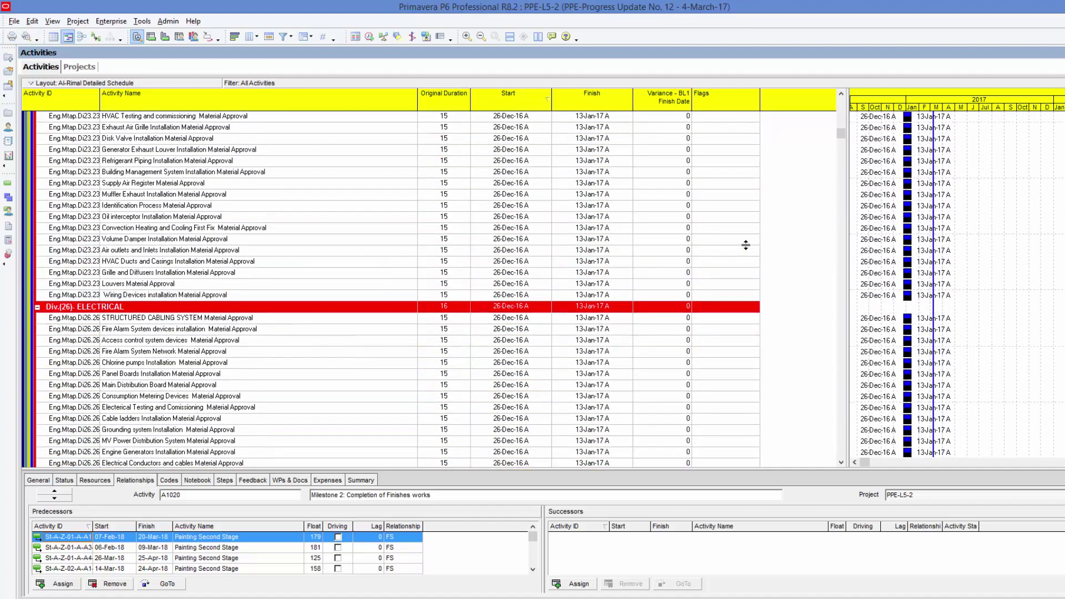
drag(840, 140, 848, 201)
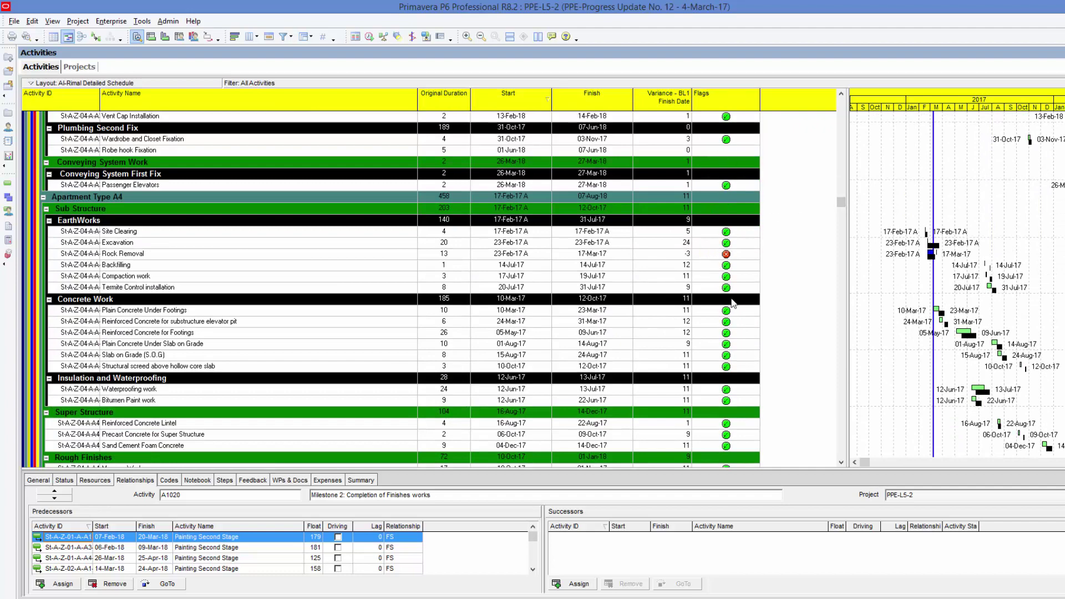
scroll(731, 305, down, 9)
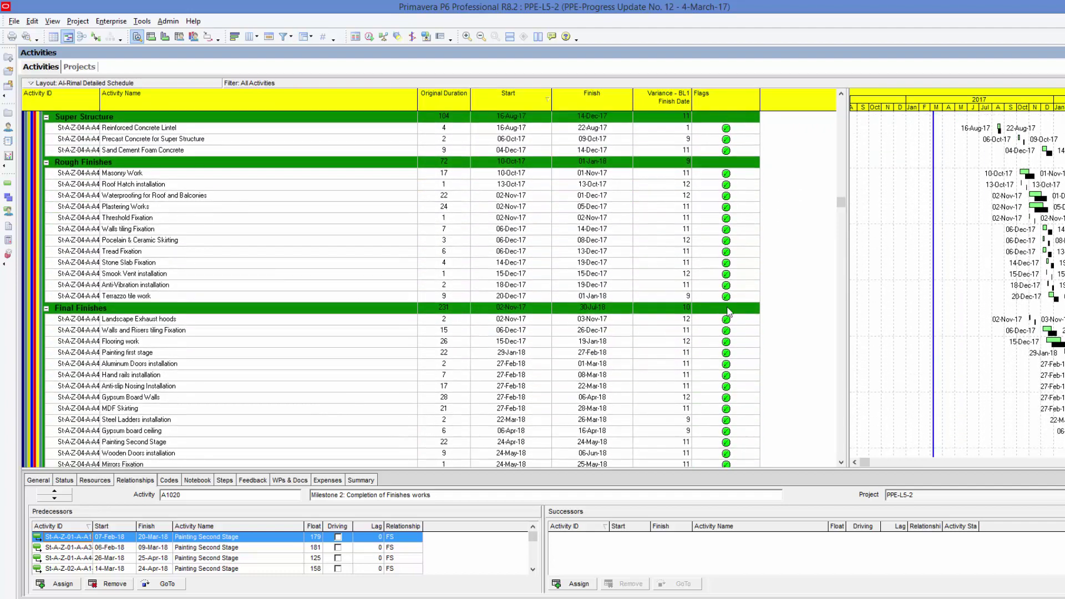
scroll(729, 312, down, 10)
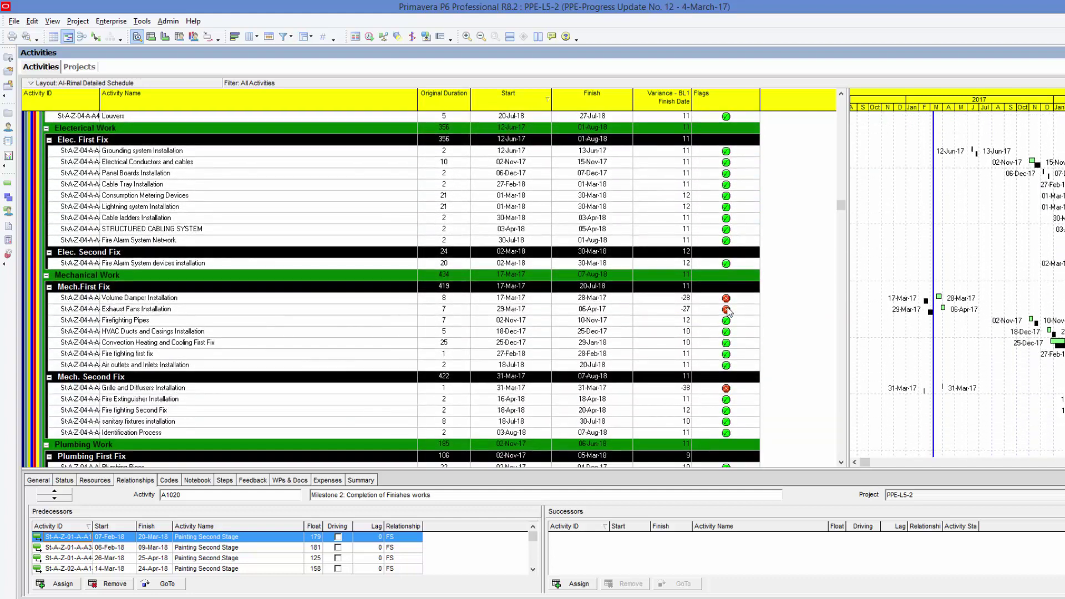